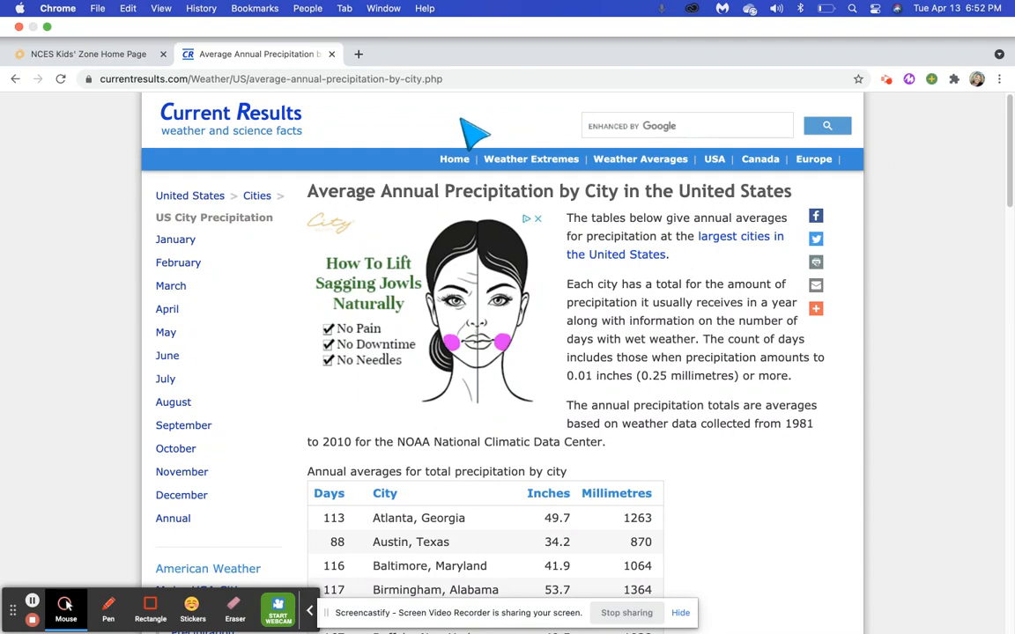
Review the city precipitation table, and start a bar graph in the Create a Graph tool of NCES Kids' Zone.
scroll(467, 335, "down", 5)
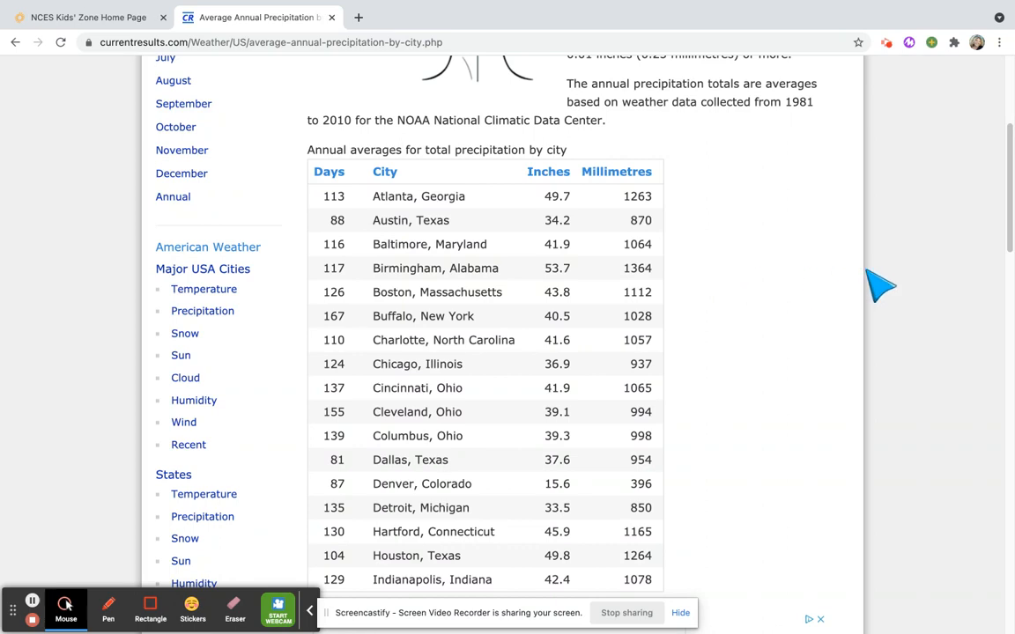
scroll(441, 414, "down", 1)
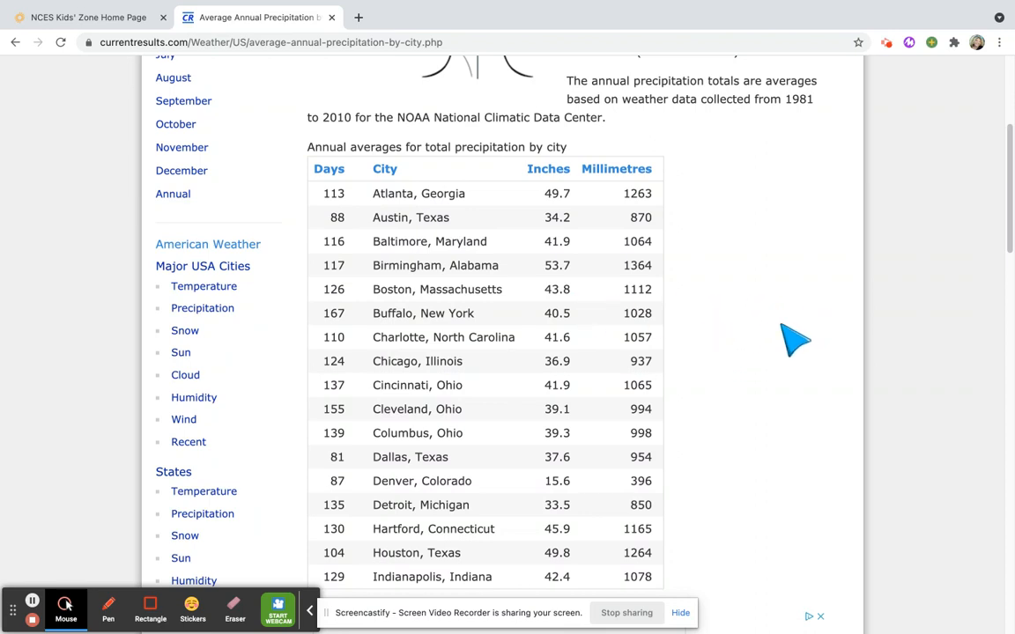
left_click(127, 22)
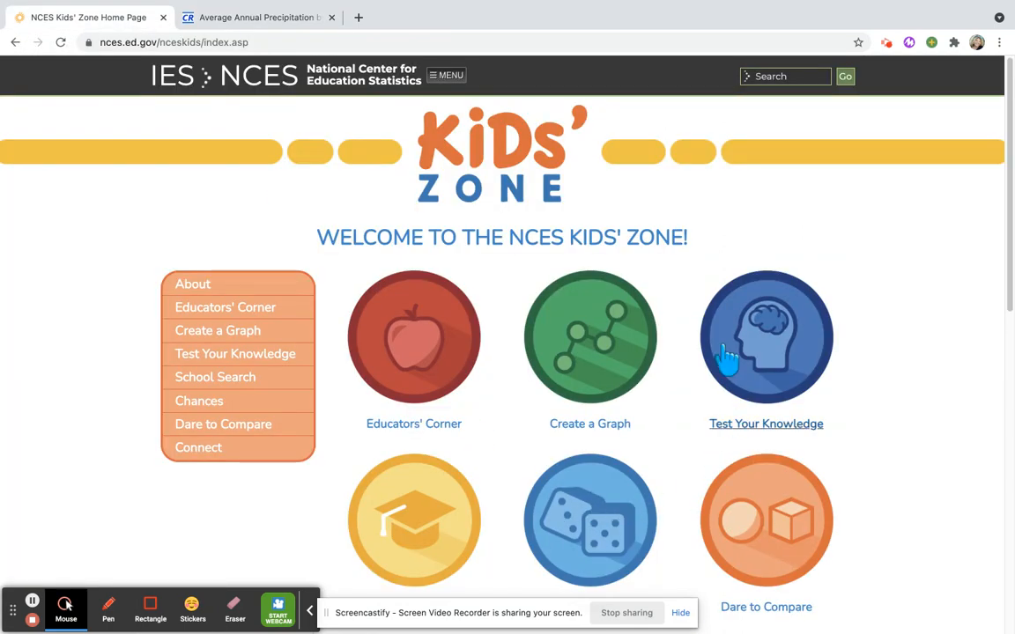
left_click(604, 381)
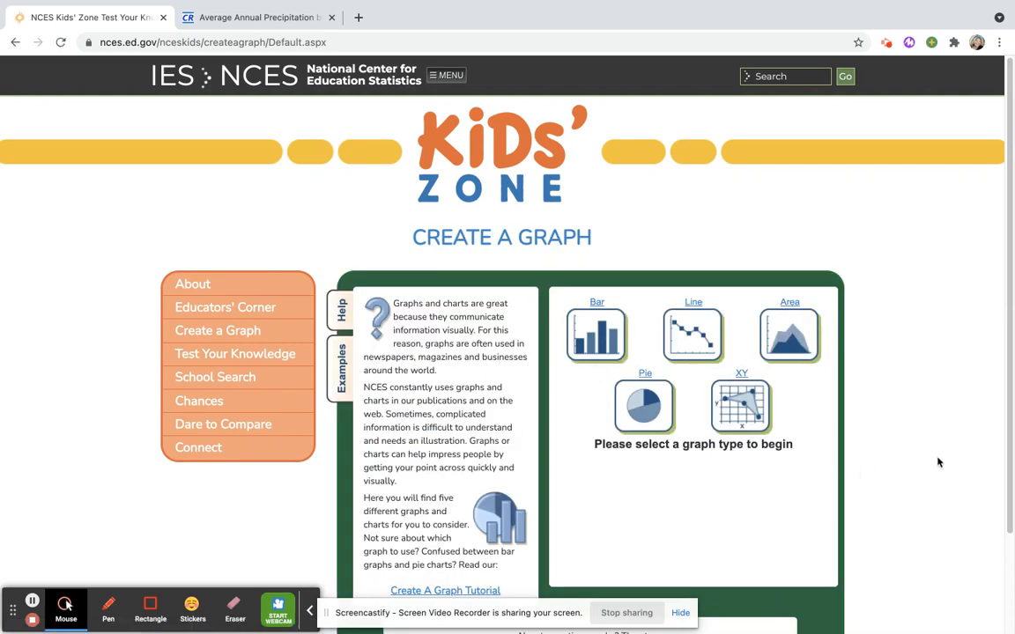
scroll(960, 454, "down", 1)
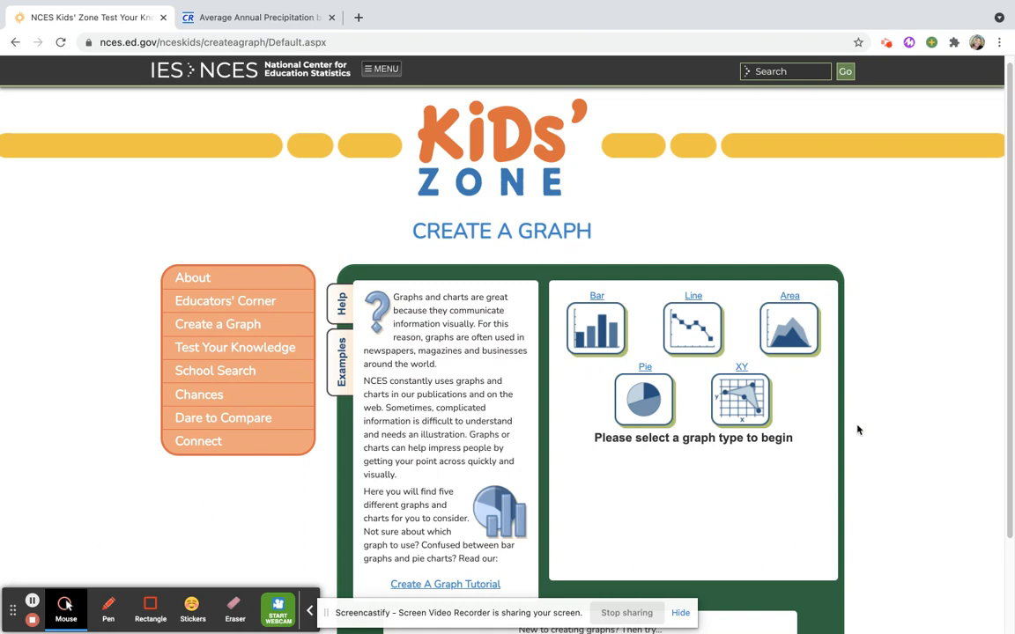
left_click(605, 333)
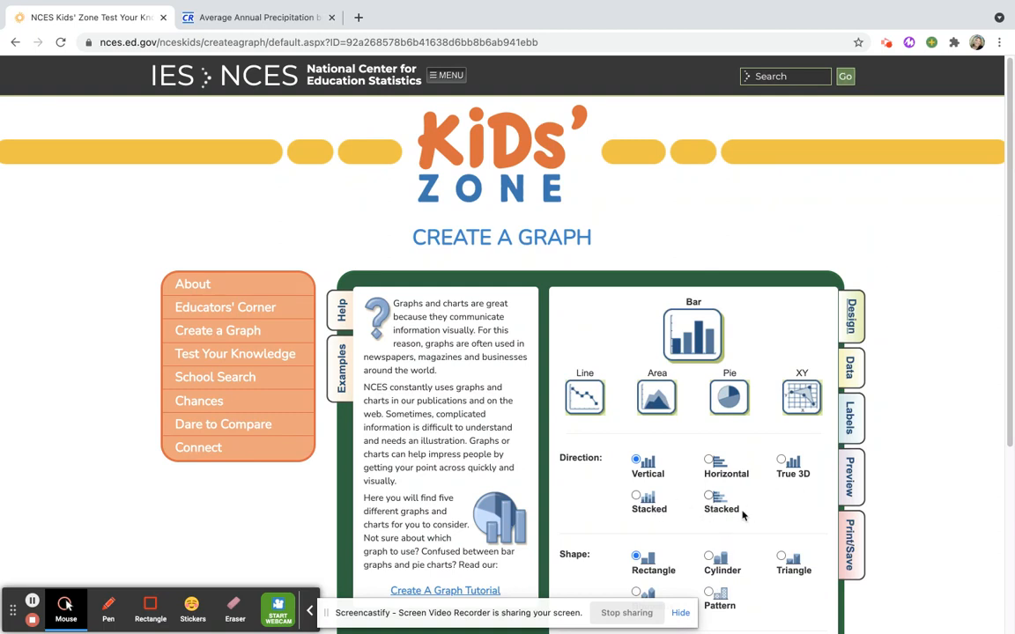
Set the bar graph's direction to True 3D and its shape to Cylinder.
scroll(675, 451, "down", 2)
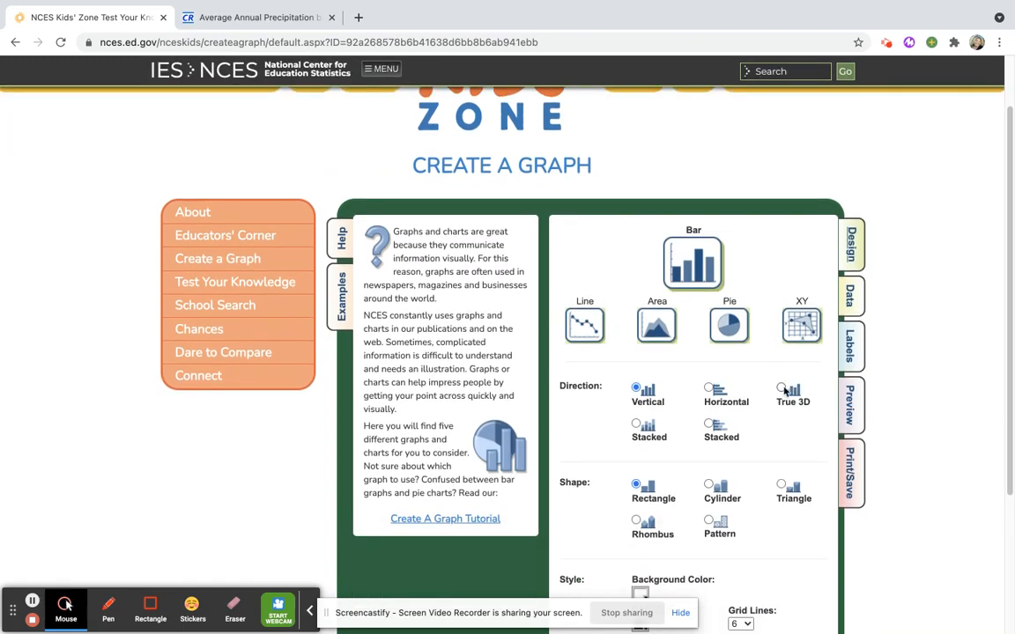
left_click(785, 392)
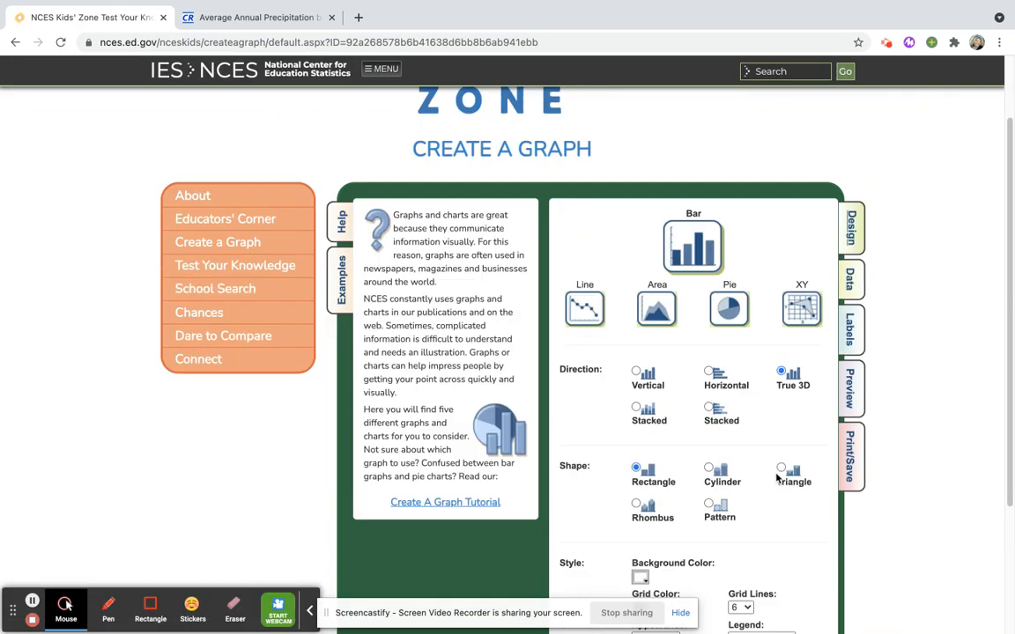
left_click(710, 468)
scroll(701, 426, "down", 2)
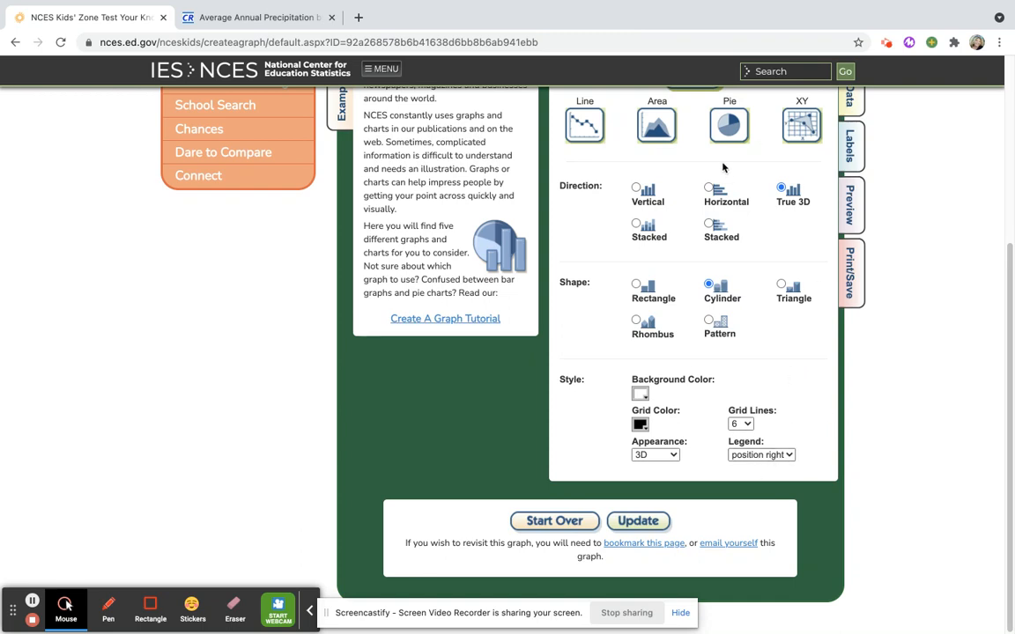
Try the Vertical direction for the bars and return it to True 3D.
left_click(636, 191)
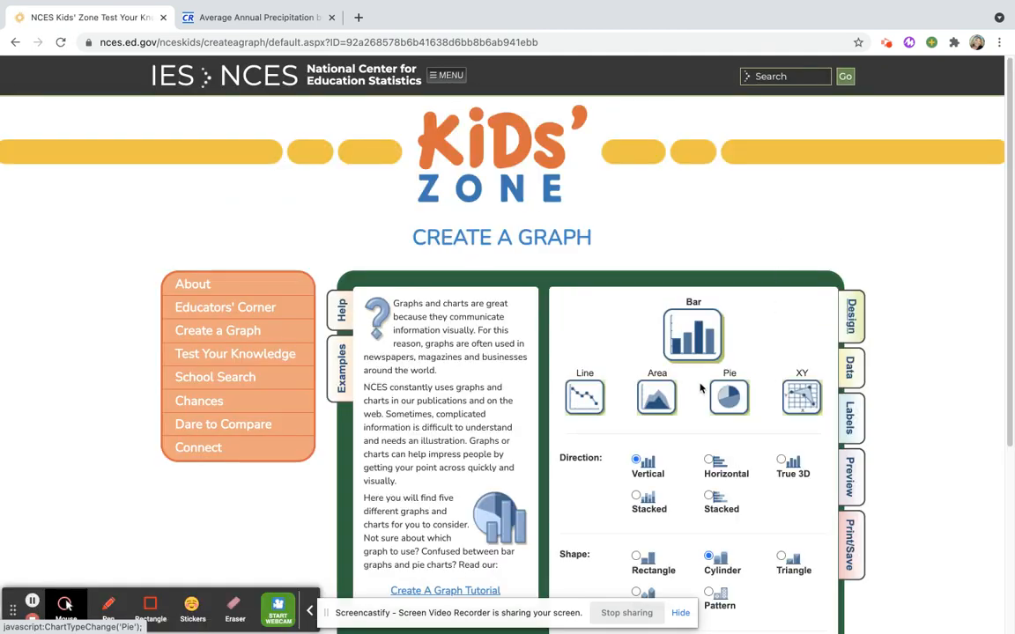
scroll(754, 474, "down", 2)
scroll(758, 474, "up", 2)
scroll(762, 462, "down", 1)
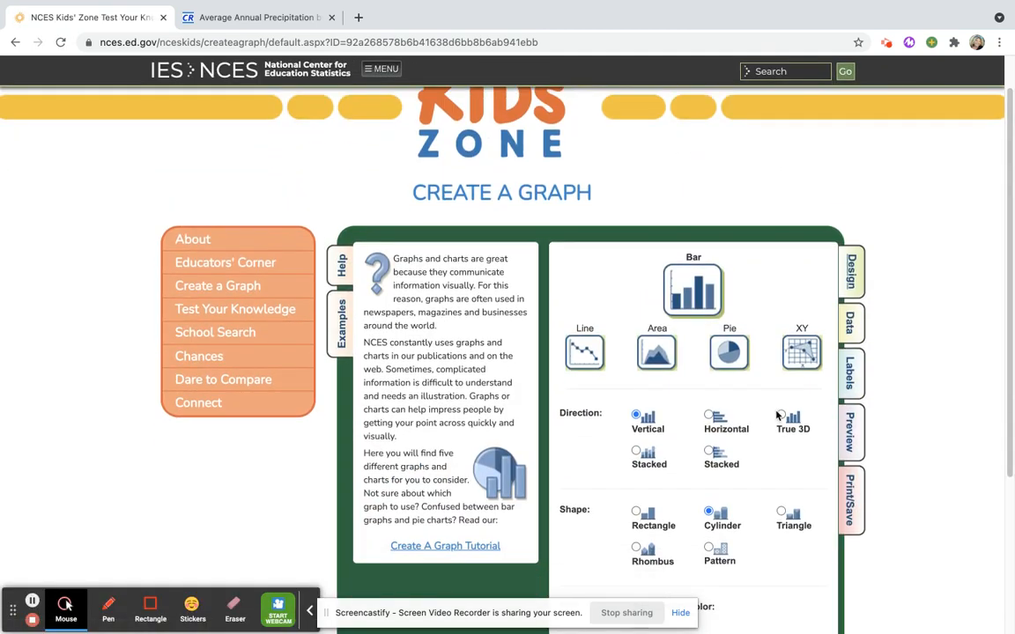
left_click(780, 415)
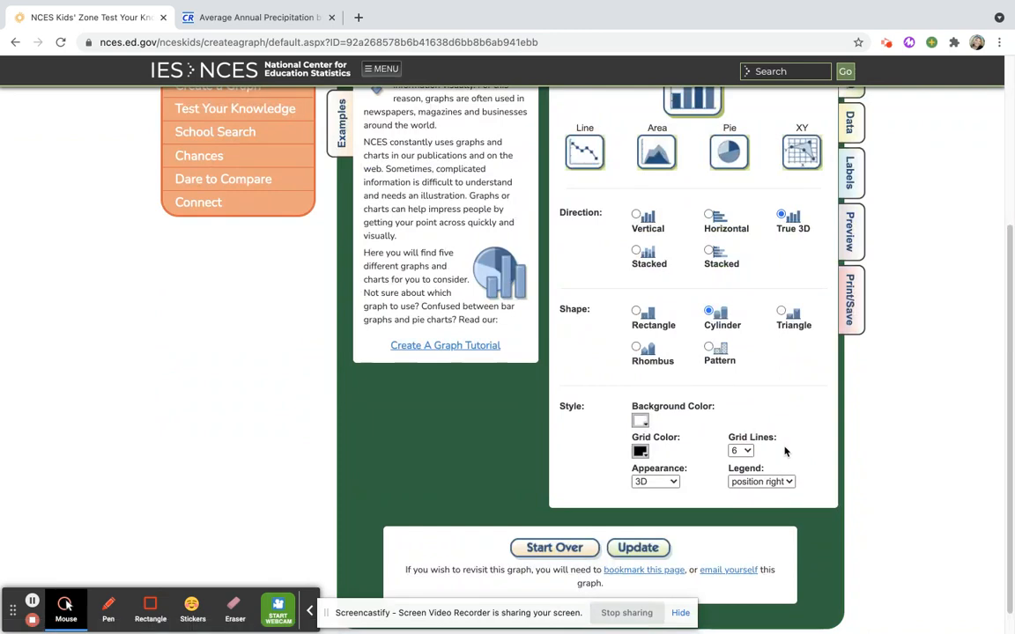
Update the graph with the chosen design and open its data settings.
scroll(785, 451, "down", 1)
left_click(637, 533)
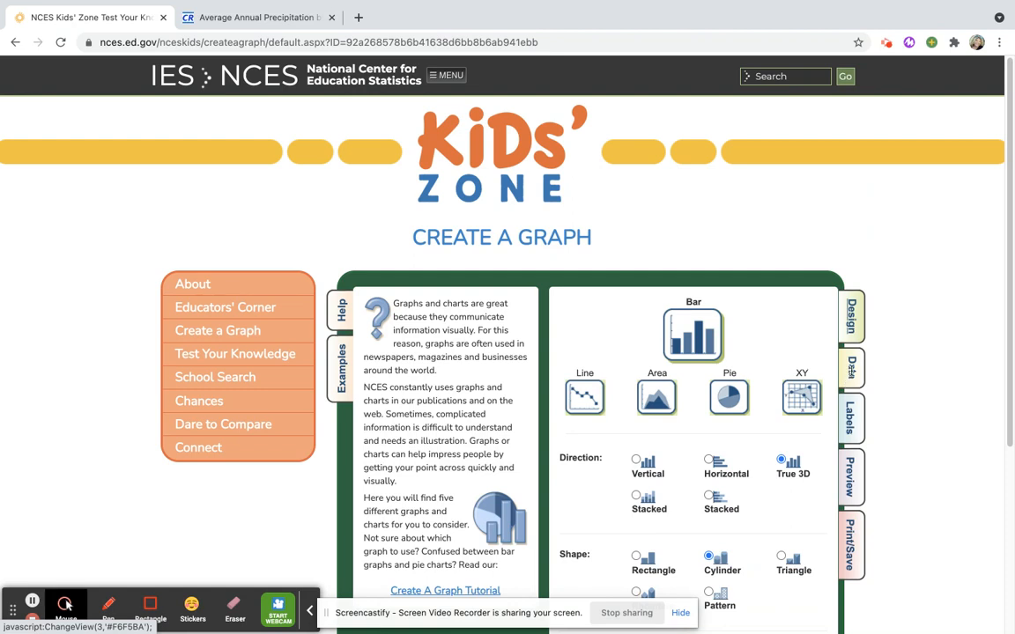
left_click(851, 367)
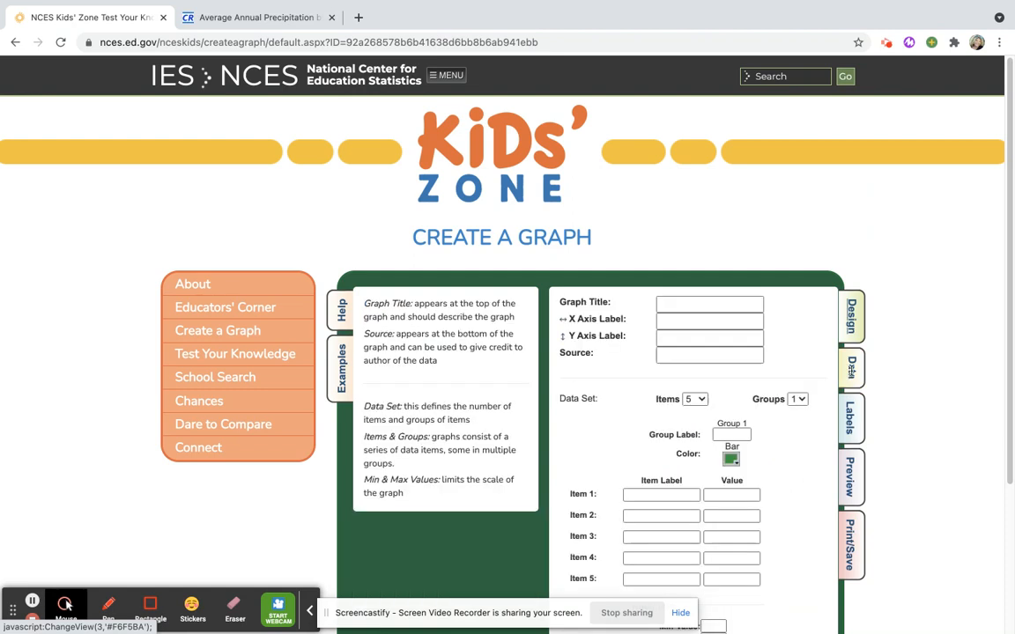
Set the graph title to "Average Rainy Days".
left_click(692, 307)
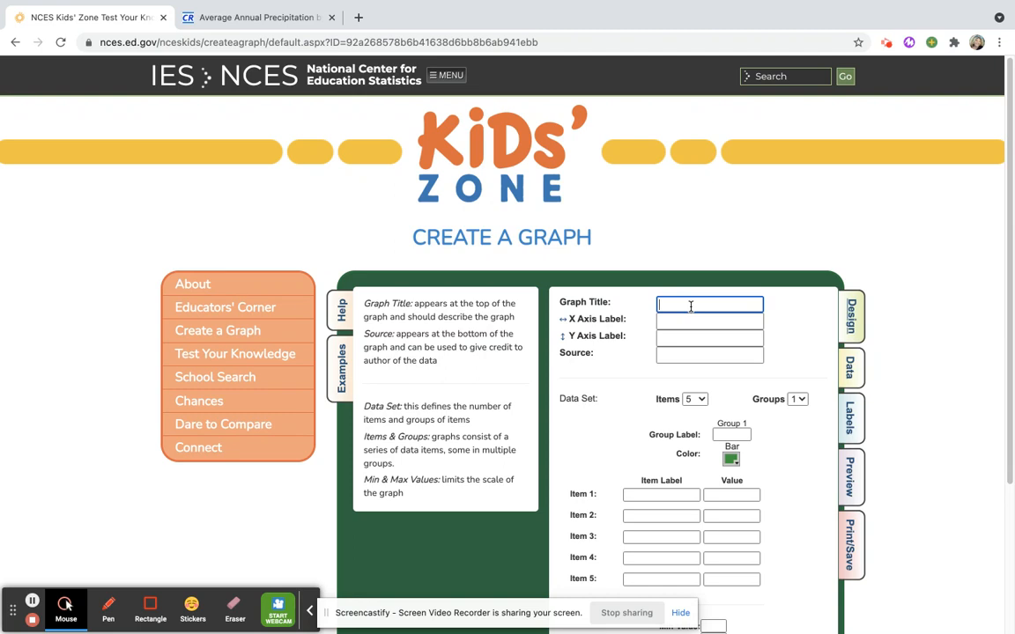
type("Average RAin")
key("BackSpace")
type("ny ")
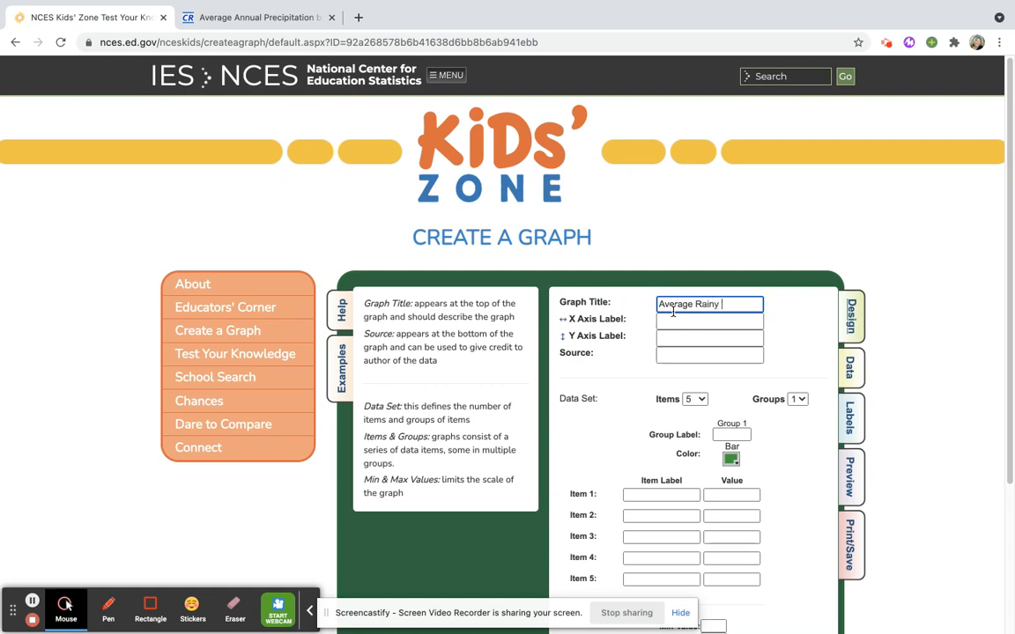
type("DEa")
type("ys")
Label the X axis "City and State" and the Y axis "Days", leaving the source blank.
left_click(671, 324)
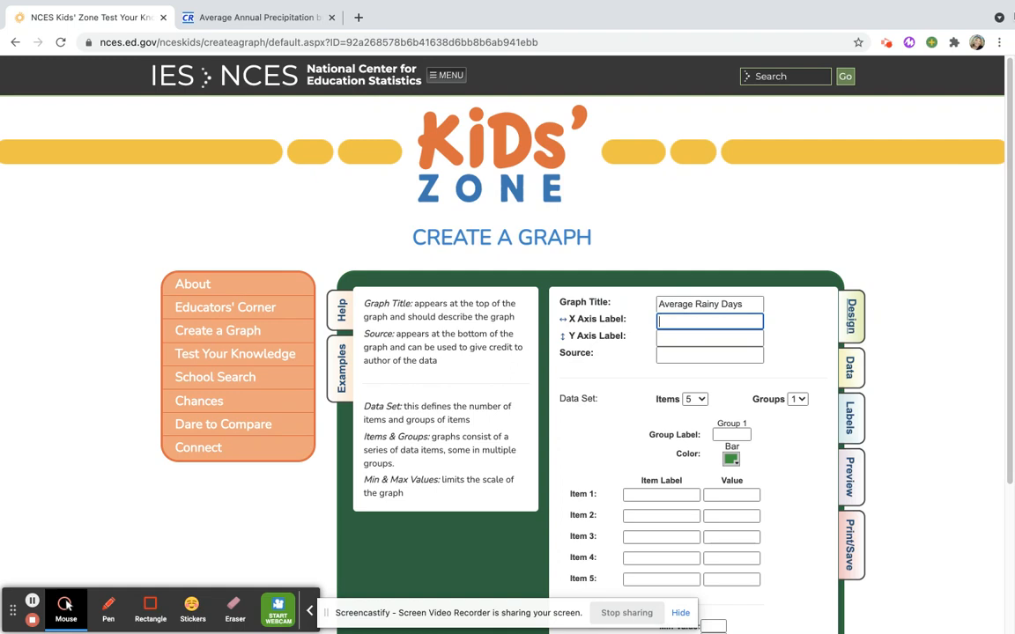
type("ty and State")
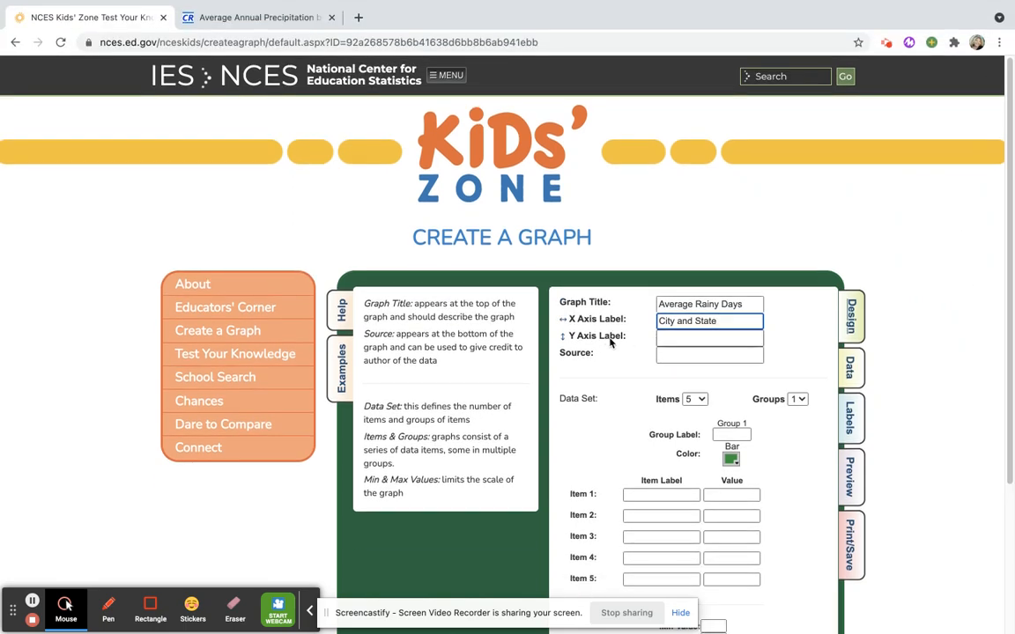
left_click(692, 339)
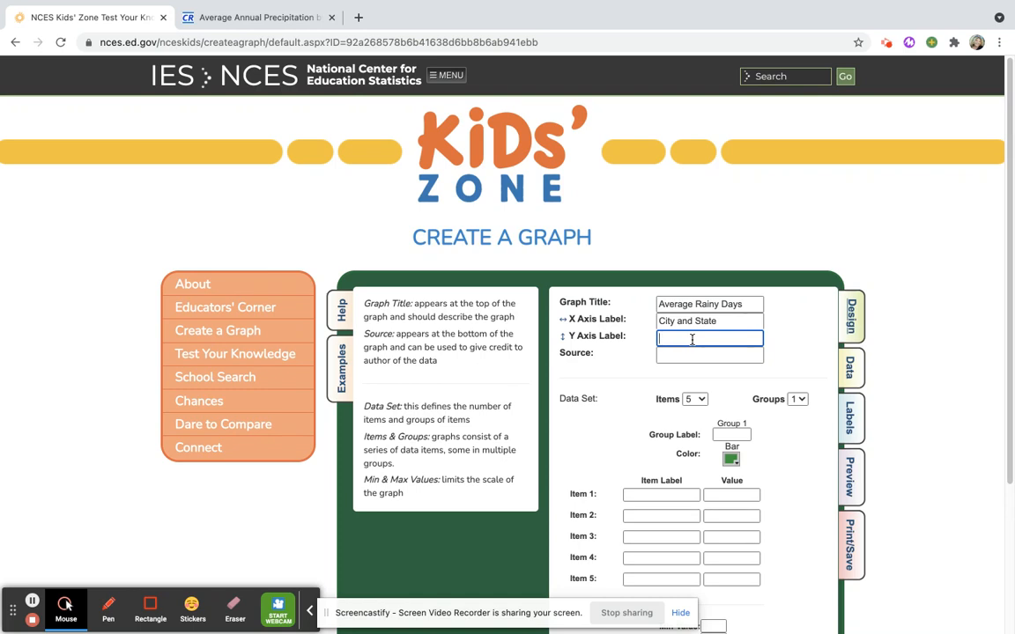
type("Days")
left_click(689, 355)
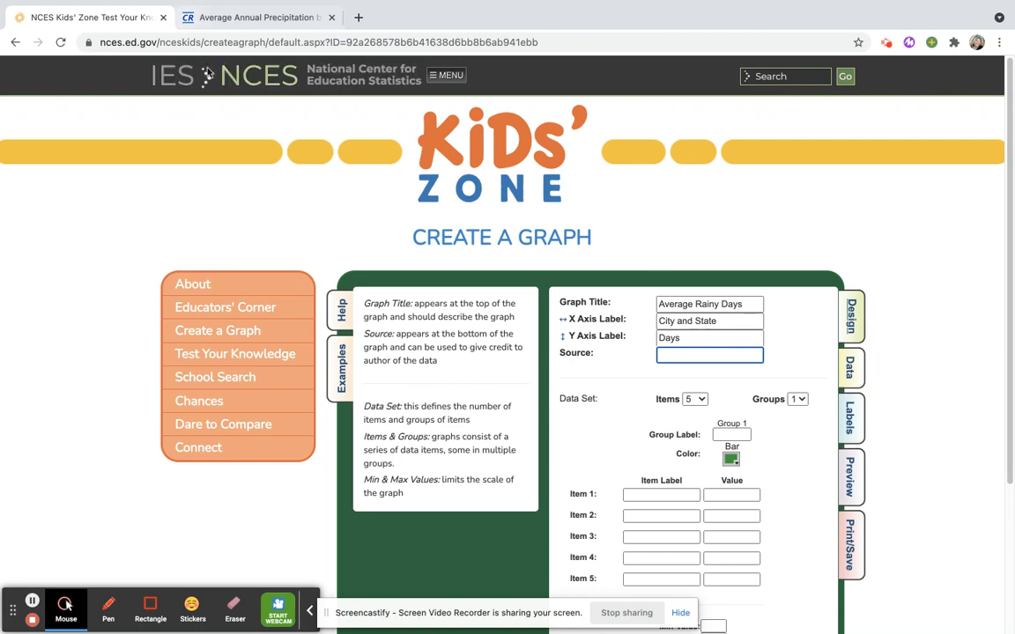
Set the label of Group 1 to "Number of Days".
scroll(930, 445, "down", 1)
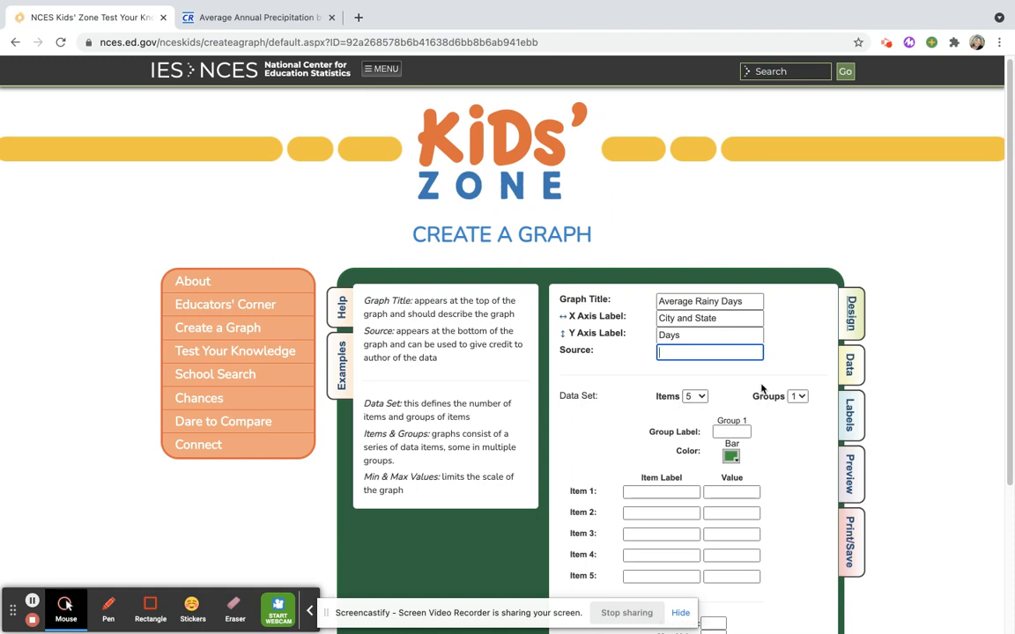
scroll(684, 403, "down", 1)
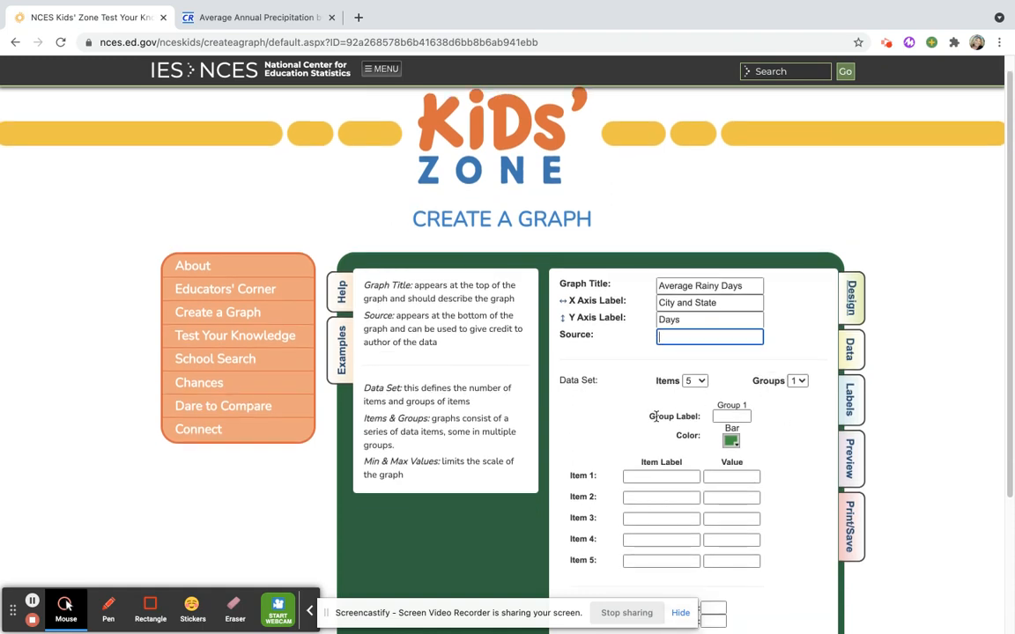
left_click(723, 416)
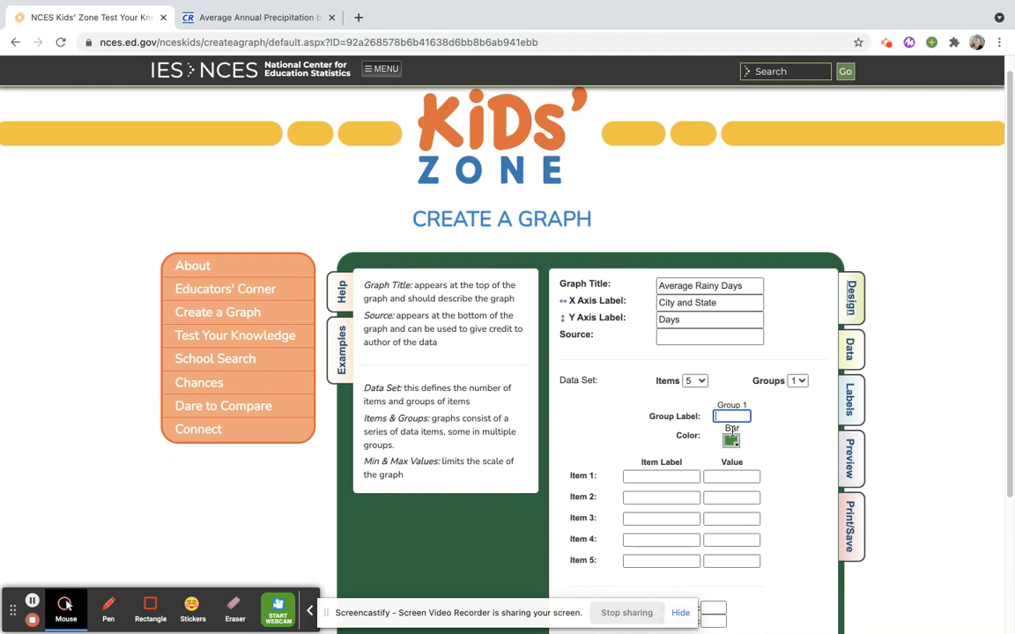
left_click(726, 416)
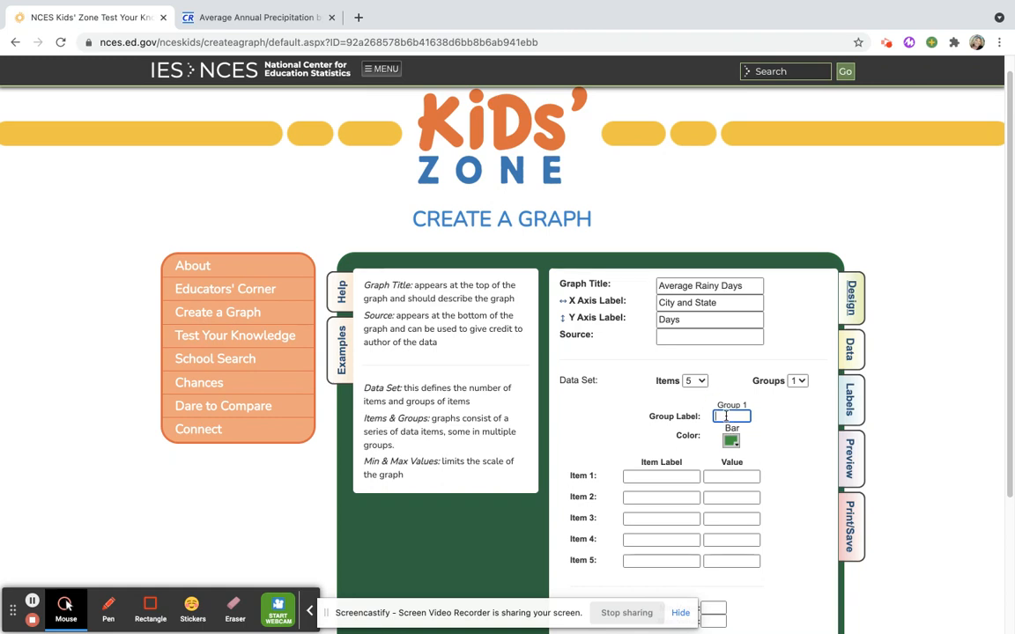
type("DaYS")
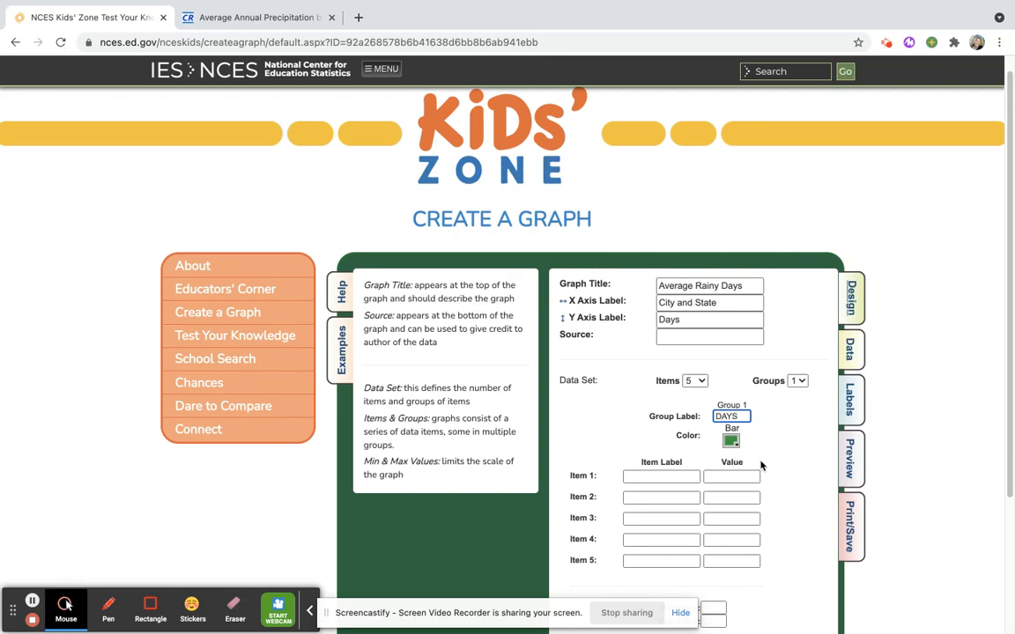
scroll(788, 489, "down", 1)
key("BackSpace")
key("BackSpace")
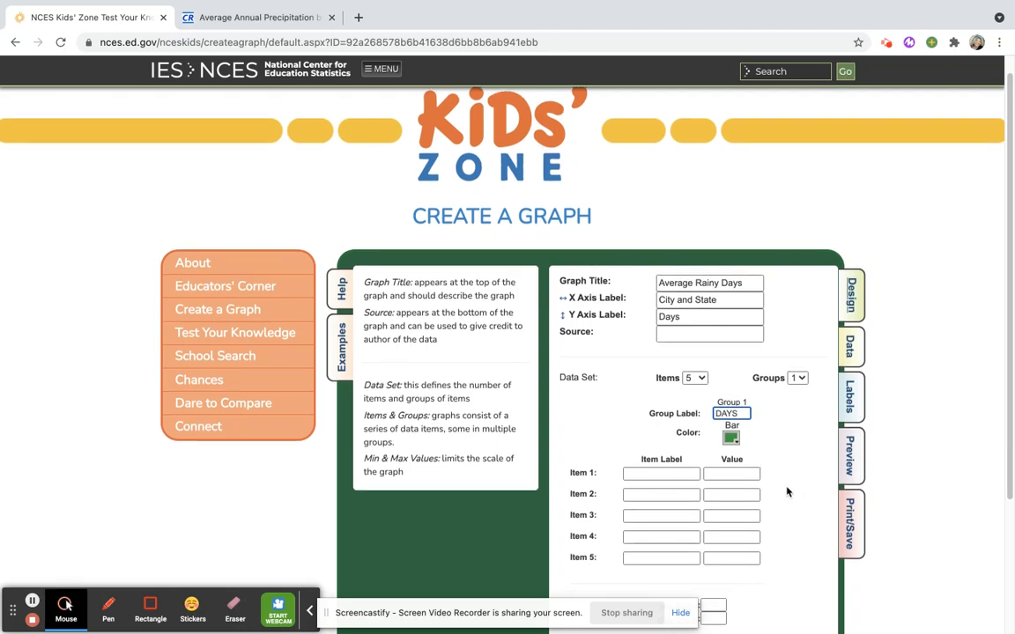
key("BackSpace")
key("BackSpace")
type("Number of Days")
Enter item 1 as "Milwaukee, WI" with the value 127, correcting the spelling of the city.
left_click(634, 473)
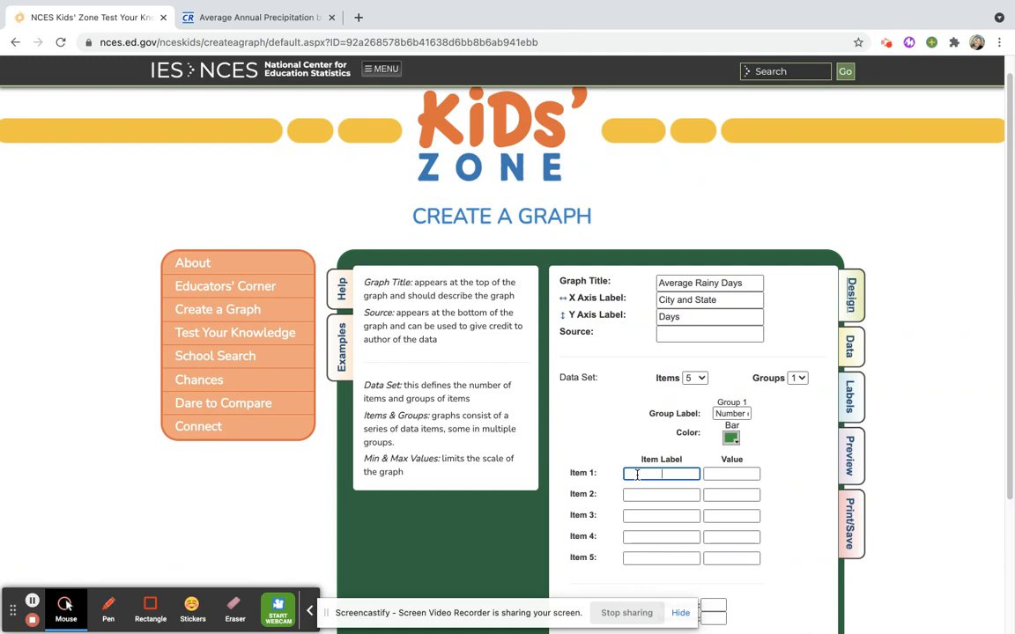
type("Milwakee,")
double_click(640, 475)
right_click(667, 474)
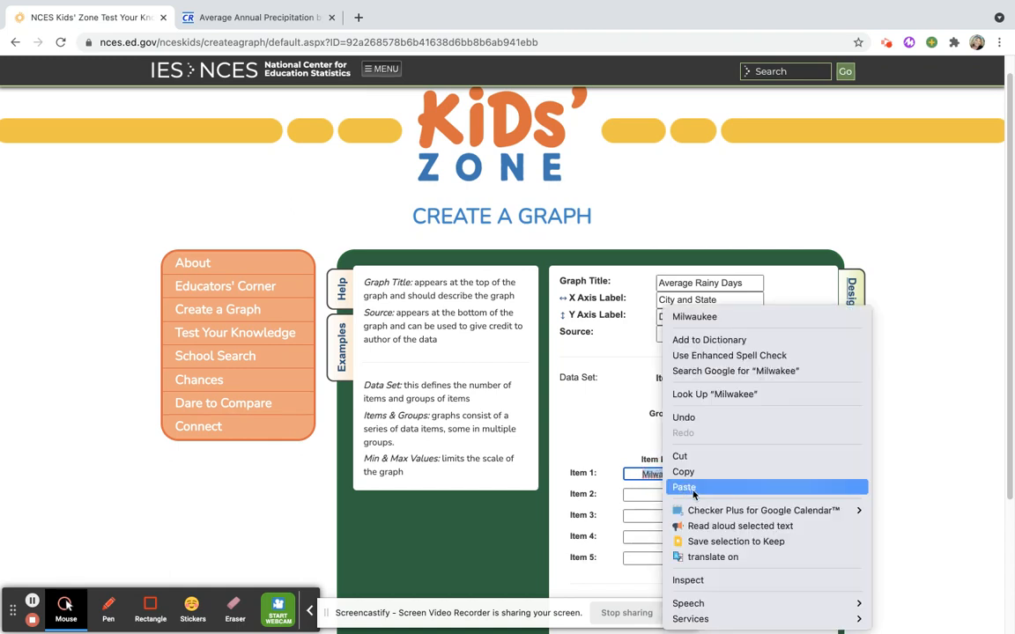
left_click(704, 317)
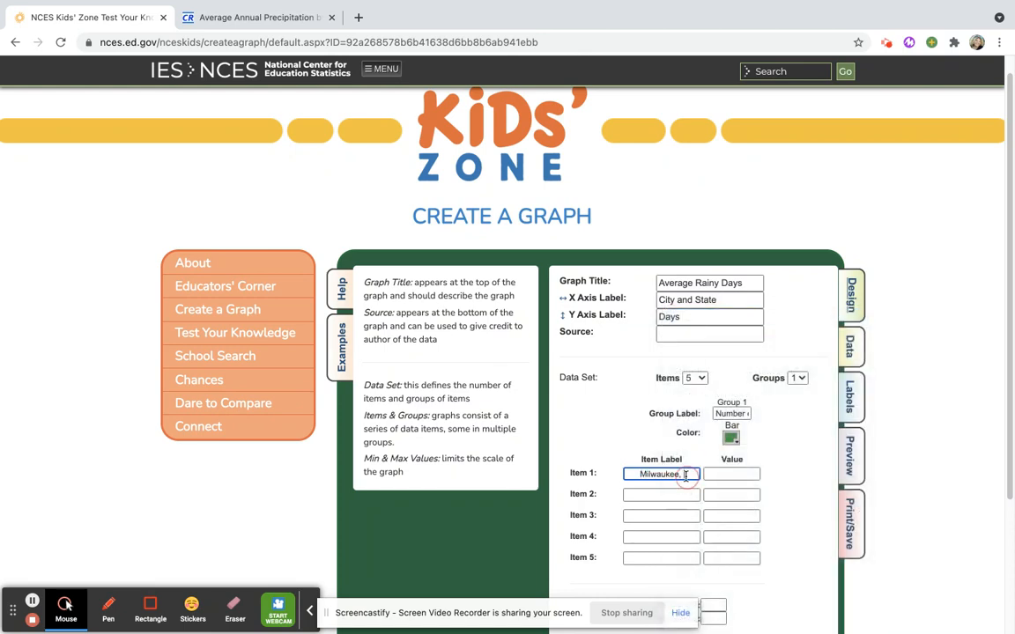
type("WI")
left_click(744, 474)
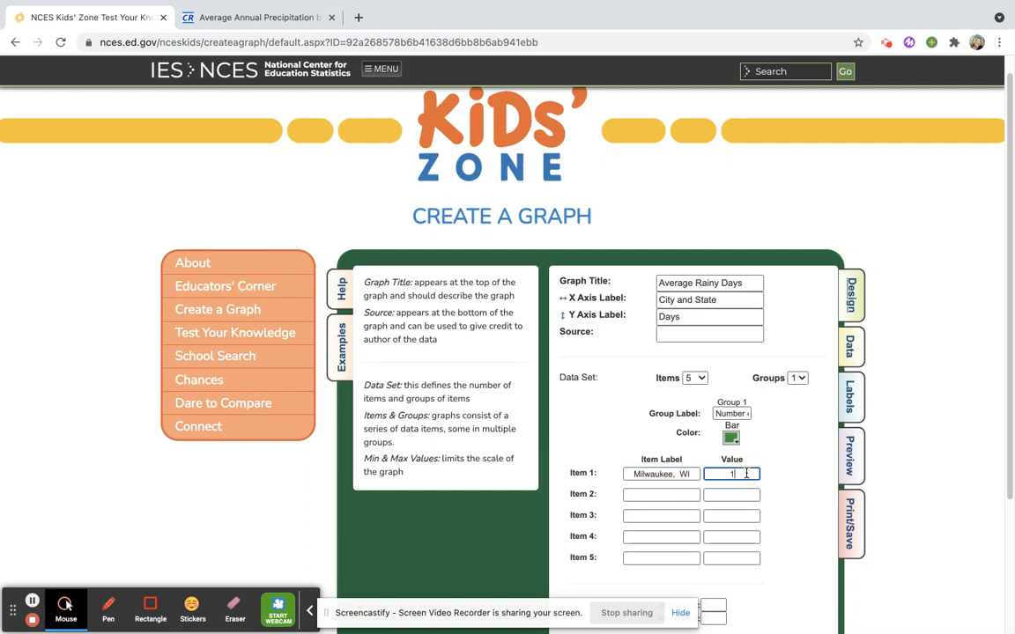
type("127")
Enter item 2 as "Austin, Tx" with the value 88.
left_click(663, 494)
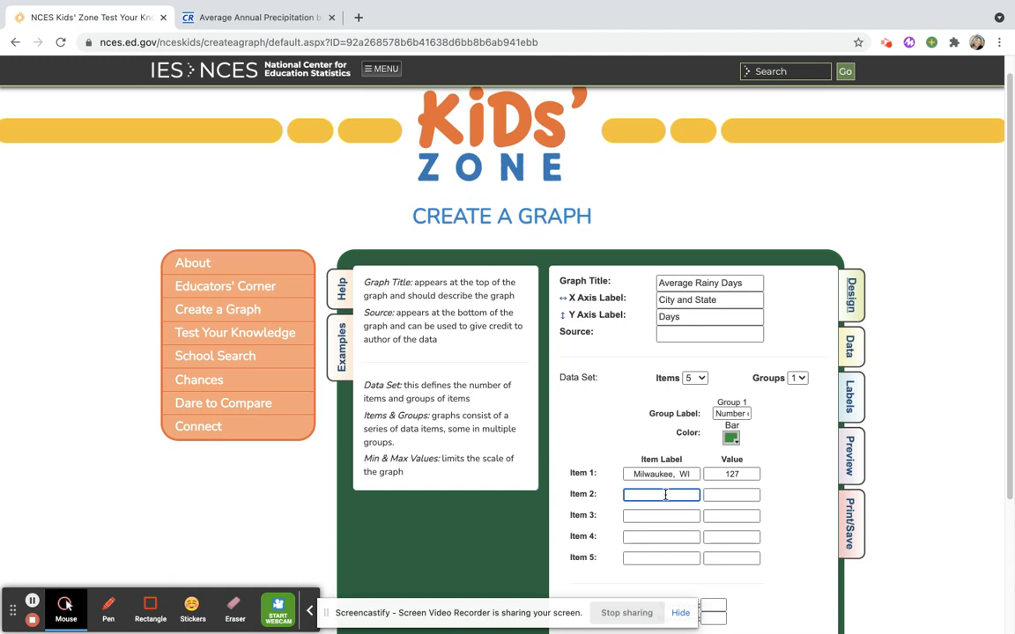
type("Austin, Tx")
left_click(729, 496)
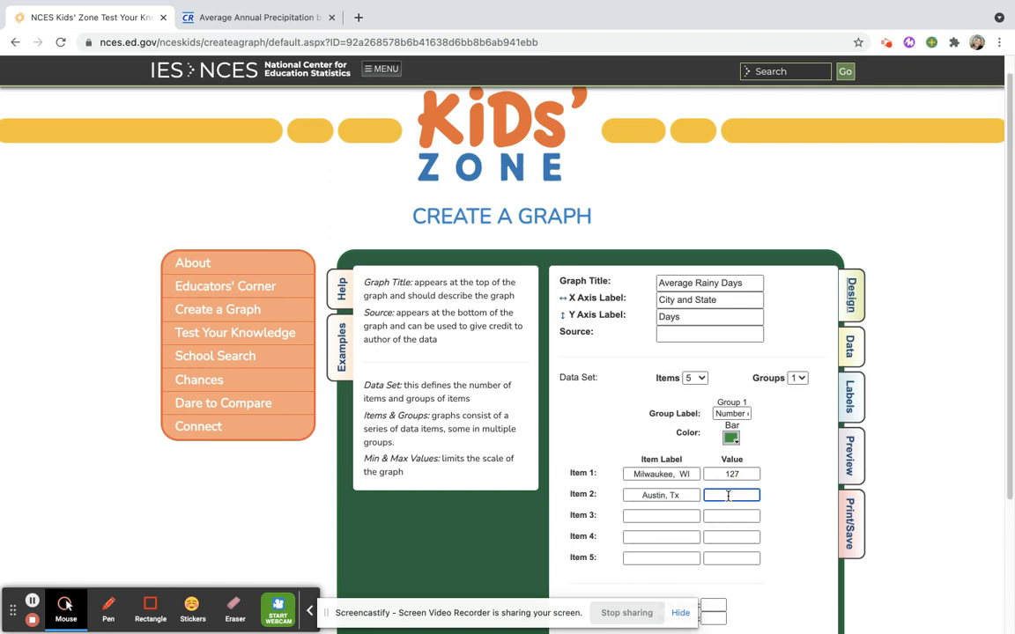
type("88")
Enter item 3 as "Pittsburg, PA" with the value 154.
left_click(651, 518)
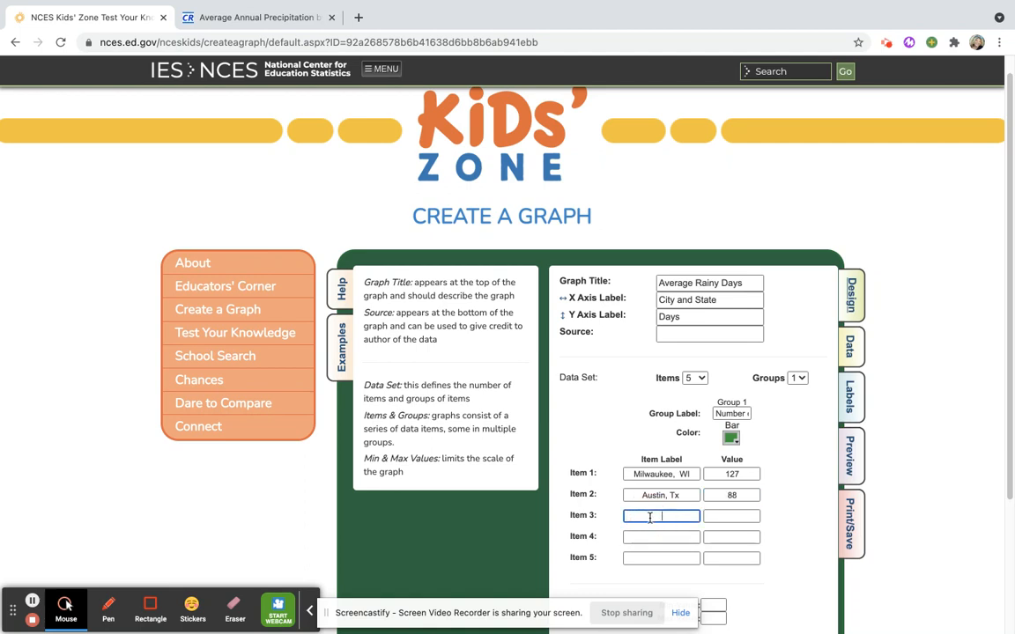
type("Pittsburg, PA")
left_click(730, 515)
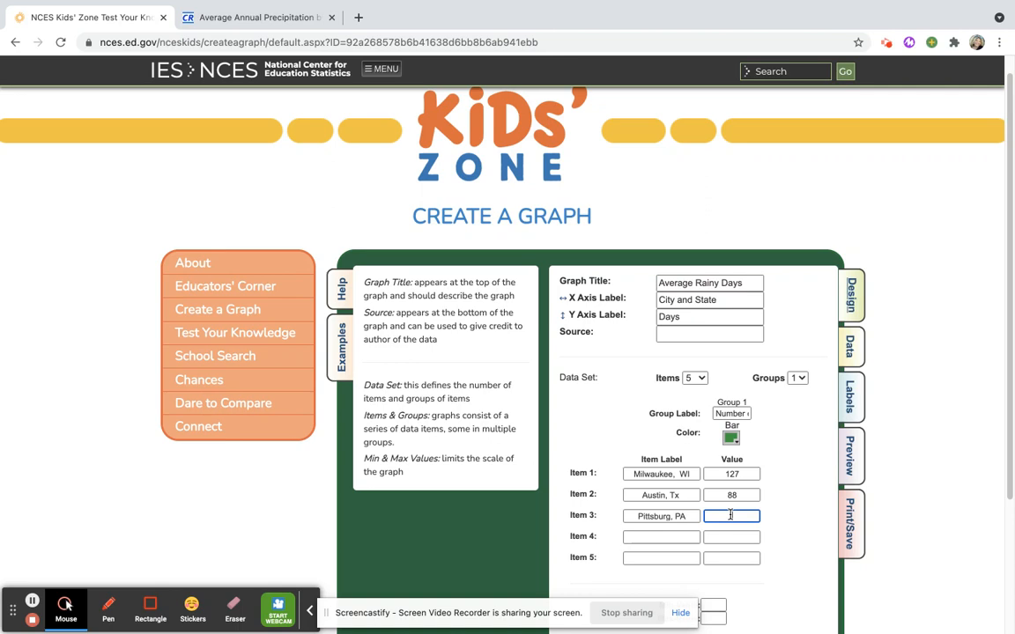
type("154")
Enter item 4 as "Miami, FL" with the value 135.
left_click(646, 537)
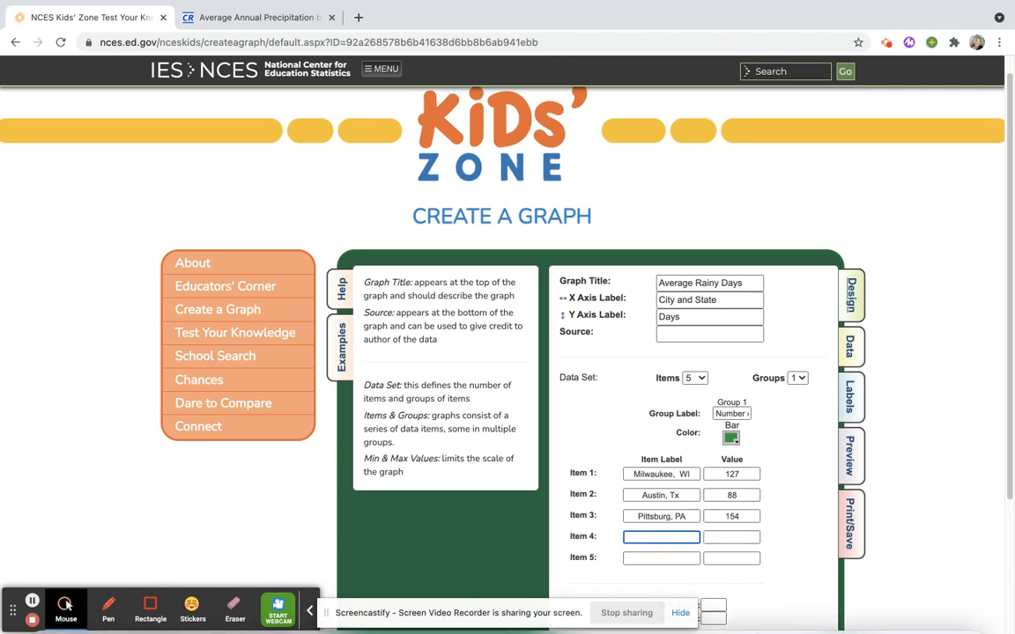
type("Miami, ")
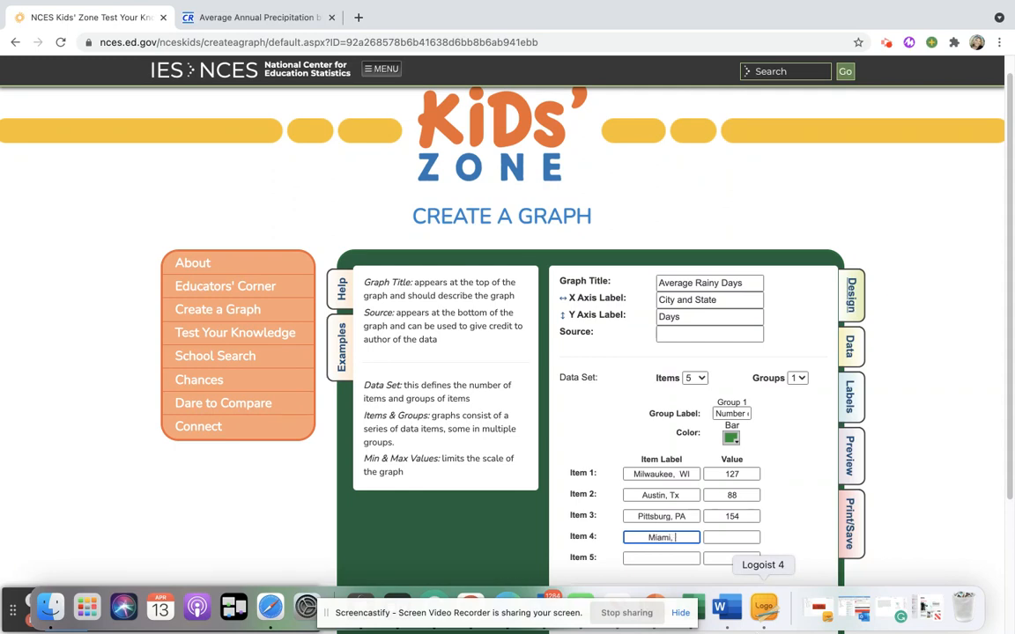
type("G")
key("BackSpace")
type("FL")
left_click(746, 538)
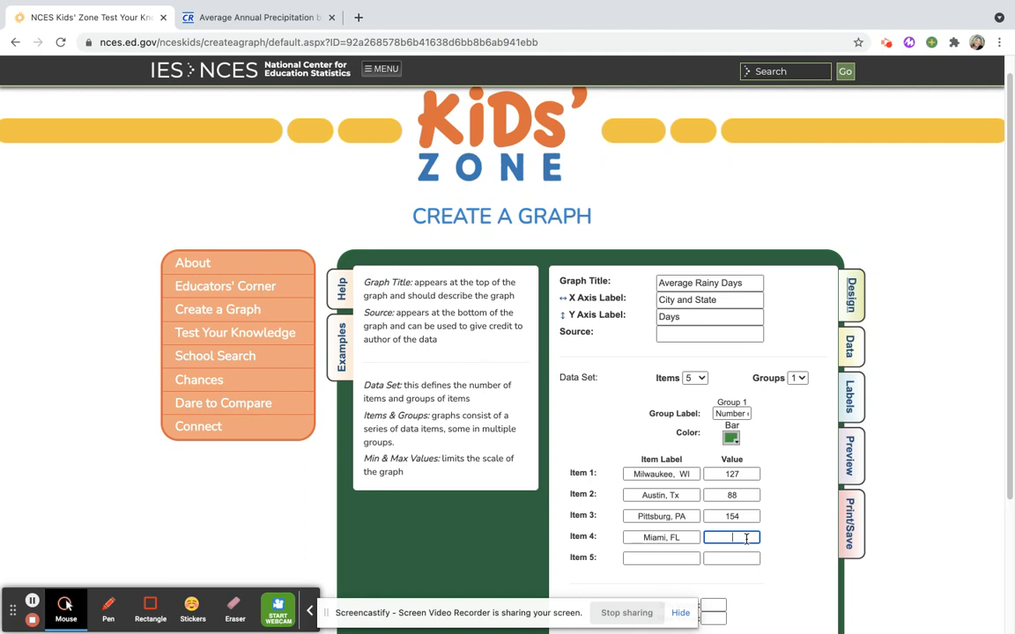
type("135")
Enter item 5 as "Kansas City, MO" with the value 91.
left_click(664, 559)
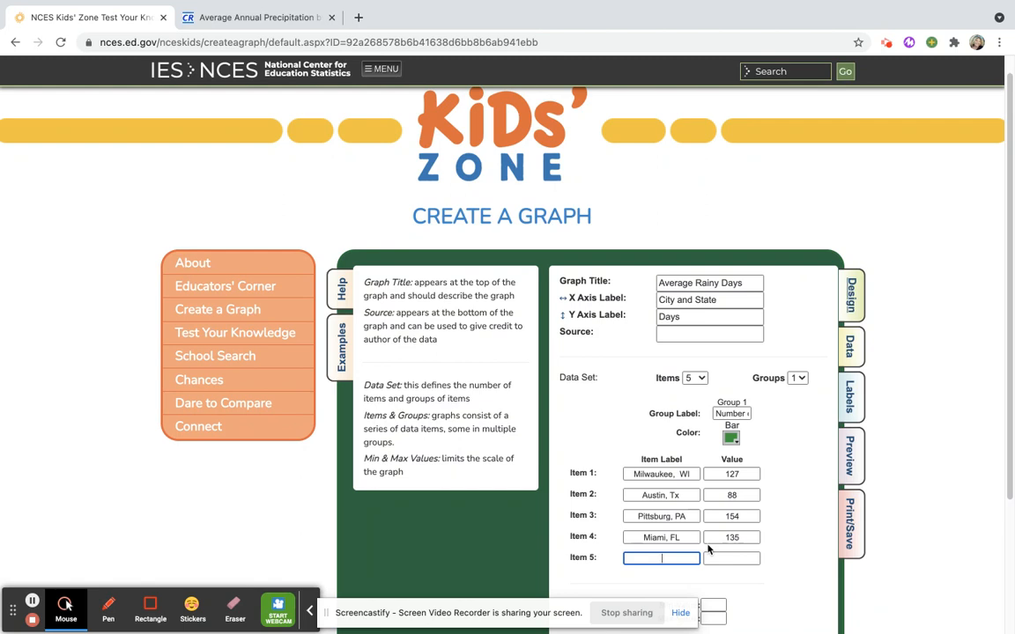
type("Kansas City, MO")
left_click(743, 560)
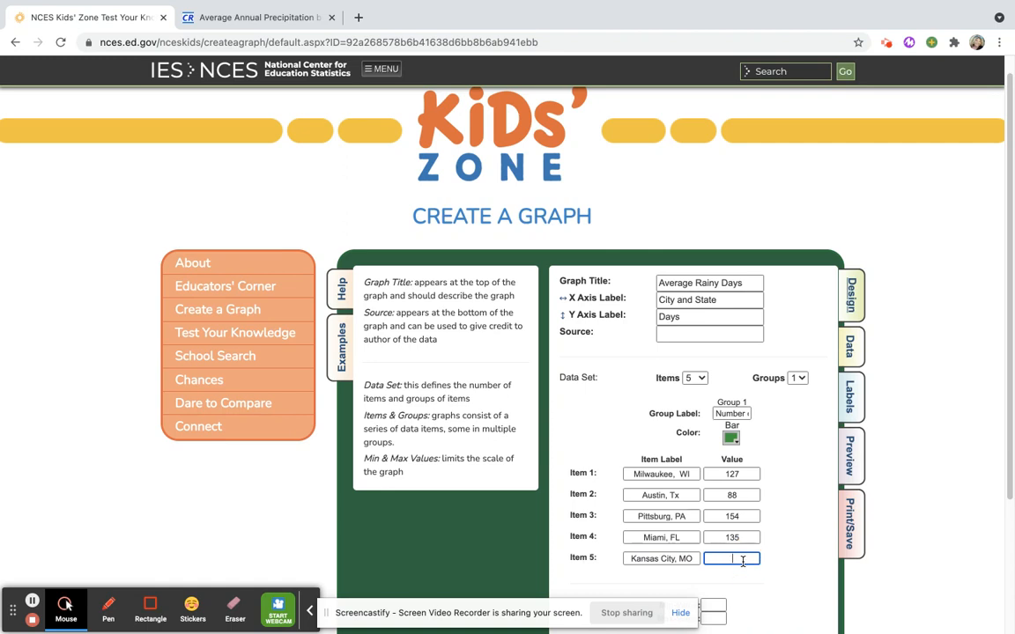
type("91")
Set the graph's minimum value to 0 and maximum value to 200, and update the graph data.
scroll(790, 466, "down", 2)
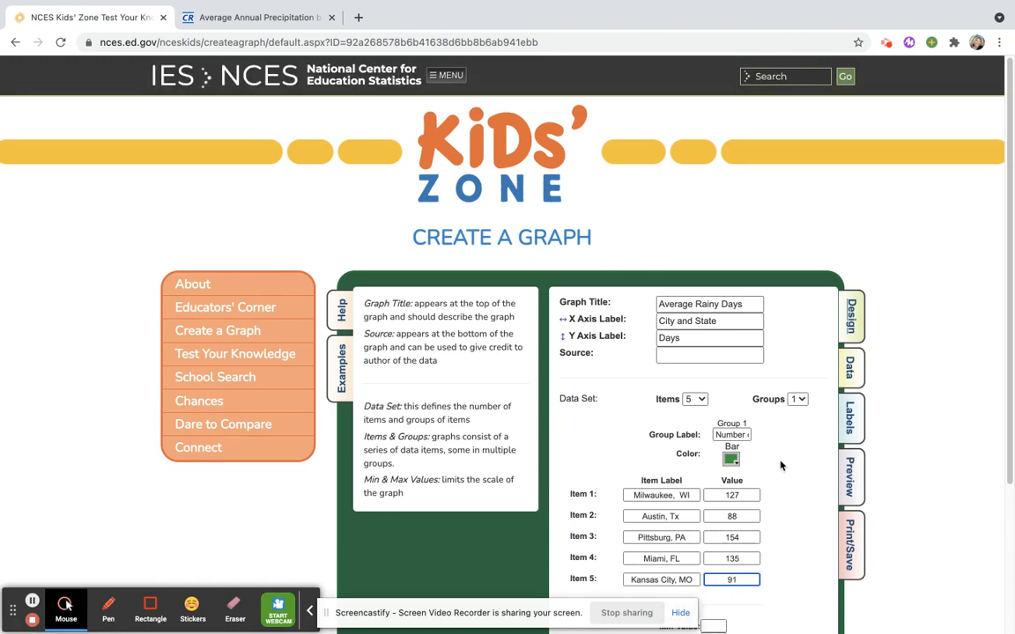
scroll(787, 458, "down", 3)
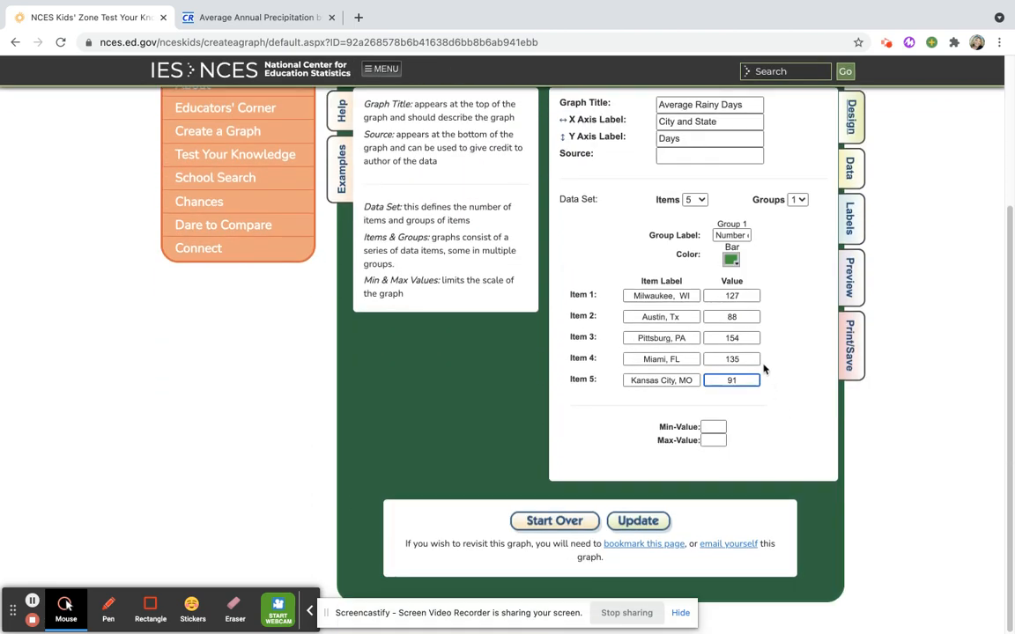
left_click(713, 426)
type("0")
left_click(712, 440)
type("200")
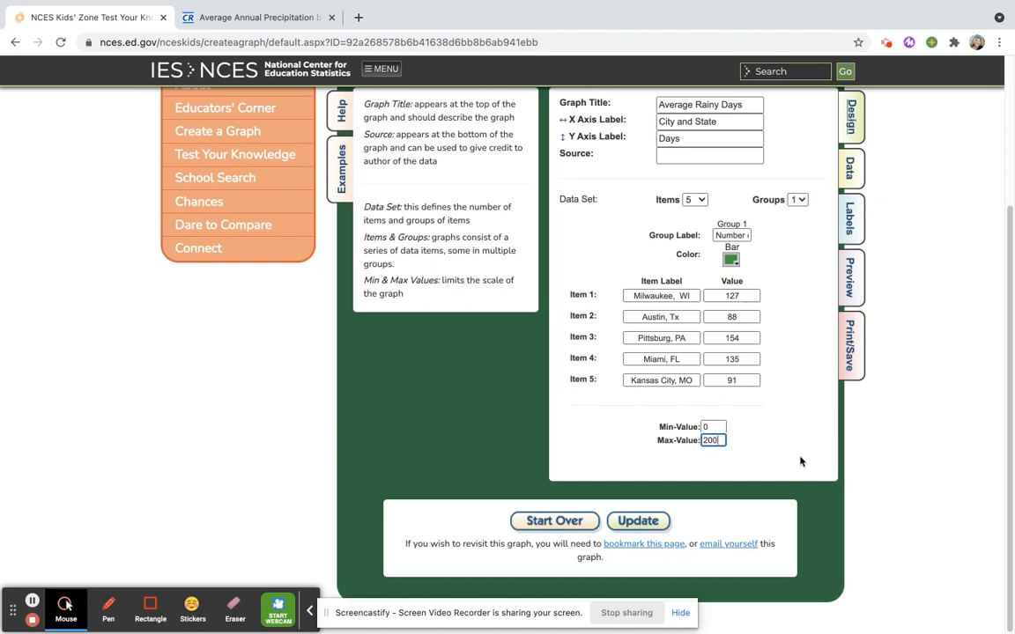
scroll(738, 337, "up", 1)
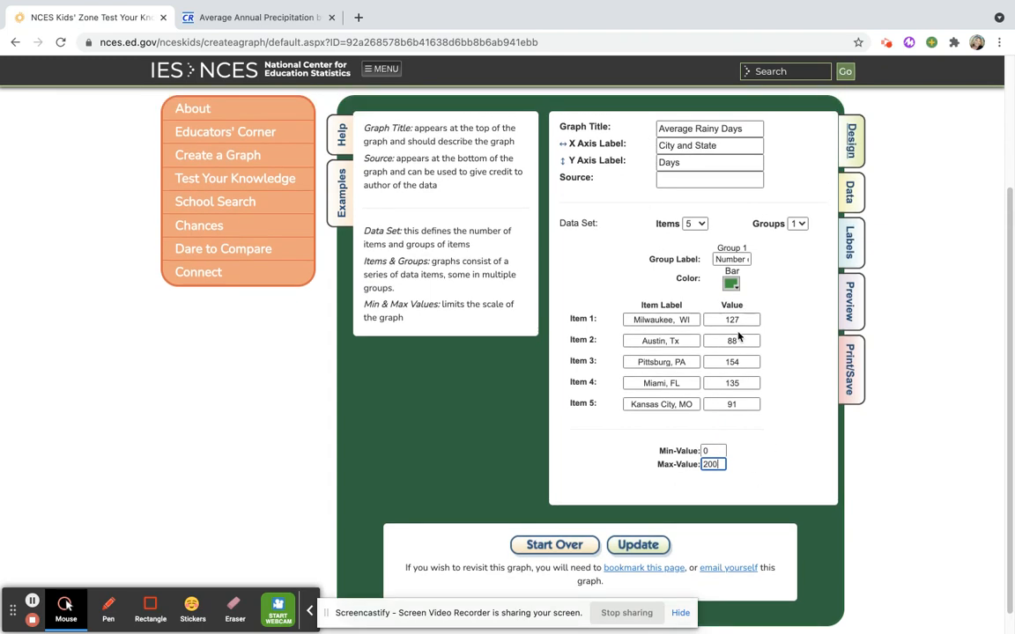
scroll(738, 337, "up", 1)
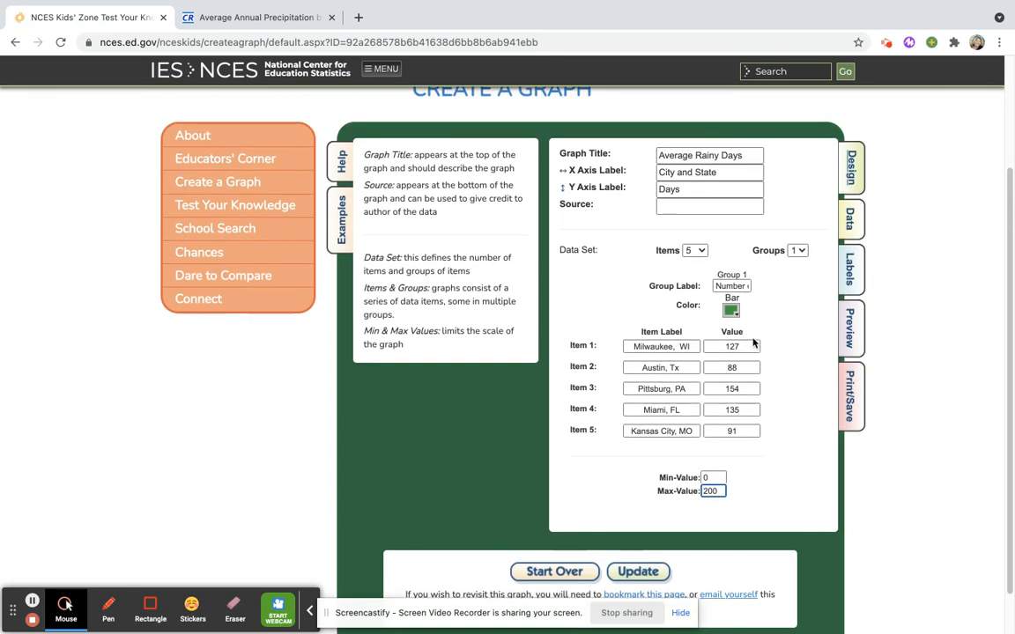
left_click(627, 569)
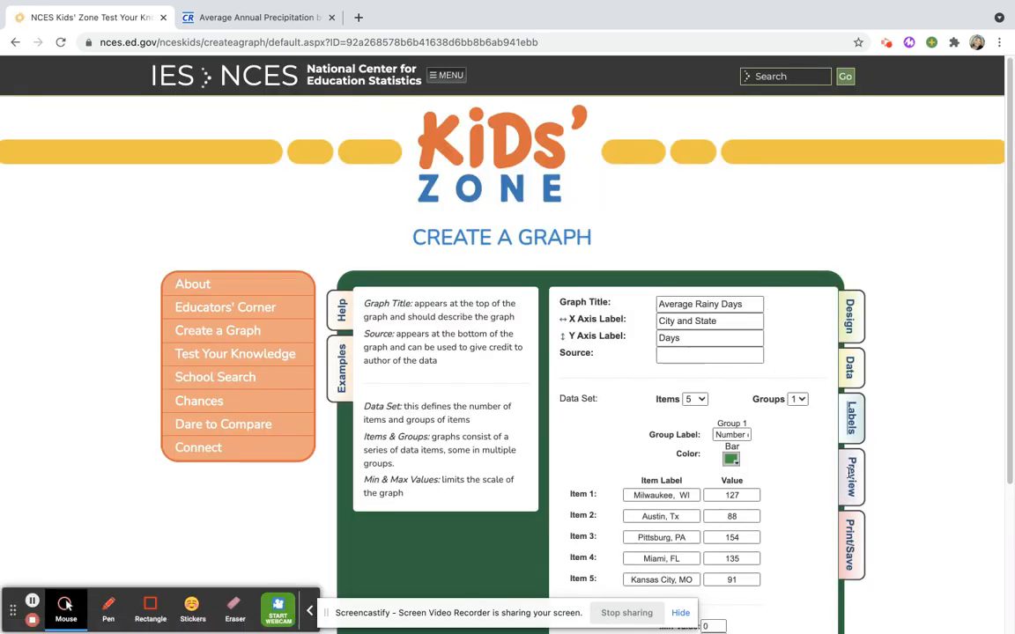
Set the data labels' font size to 22 pt, update the graph and preview it.
left_click(846, 428)
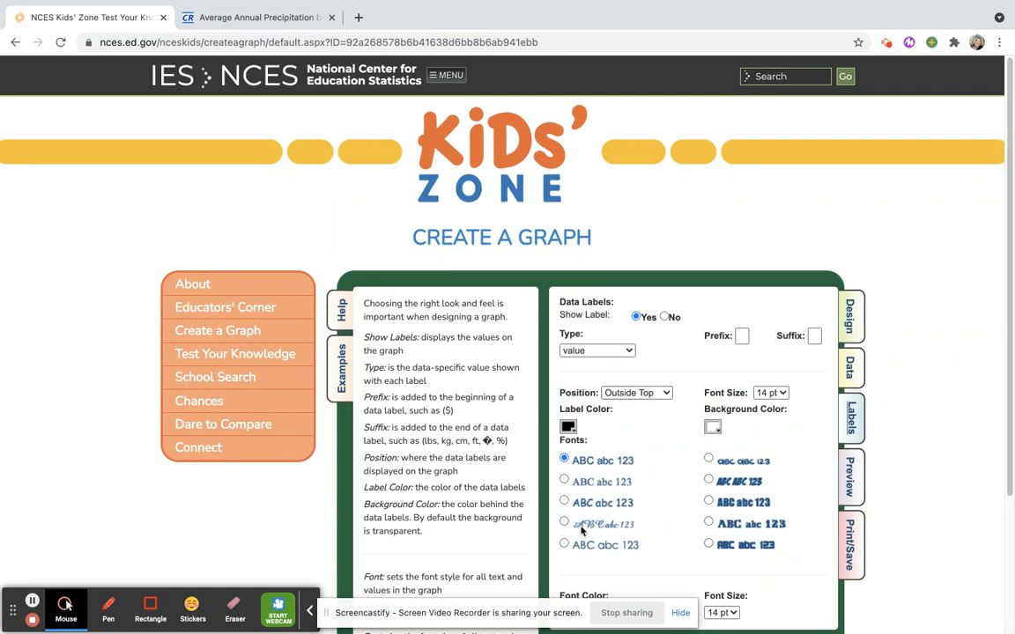
left_click(779, 398)
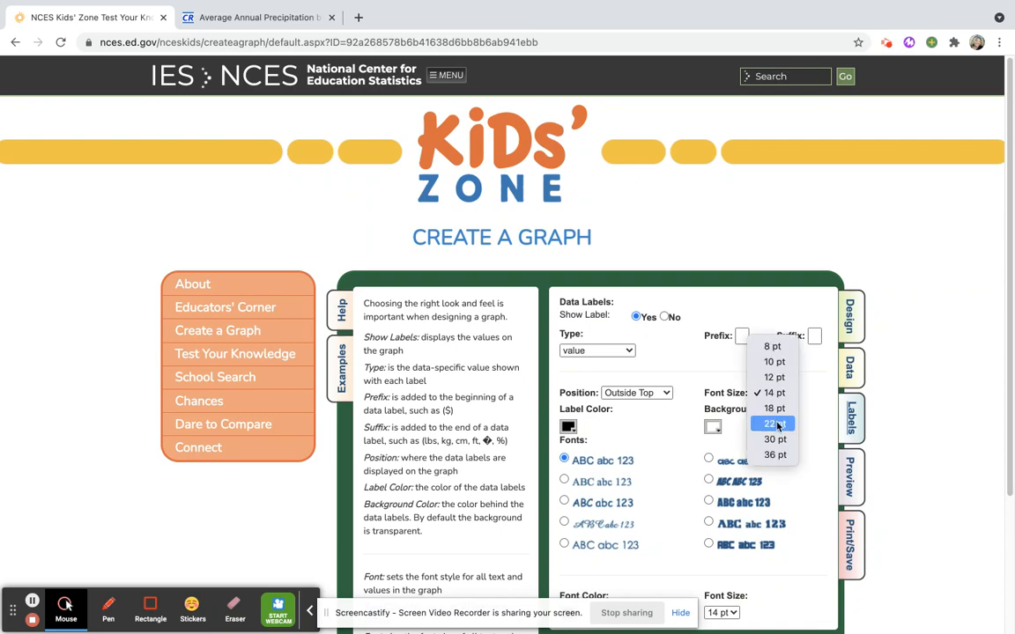
left_click(774, 424)
scroll(714, 427, "down", 3)
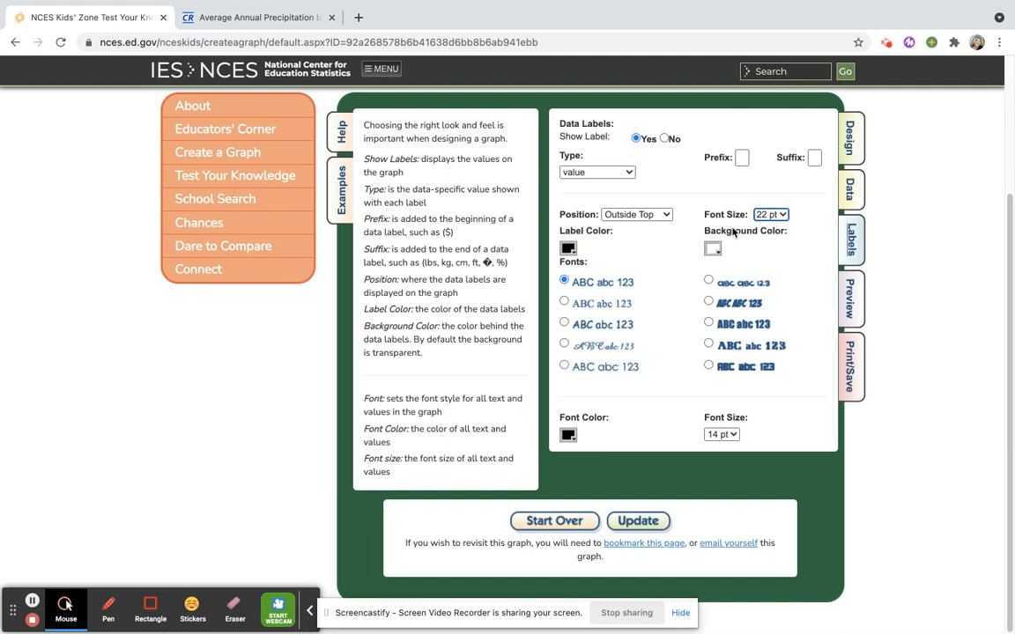
left_click(636, 519)
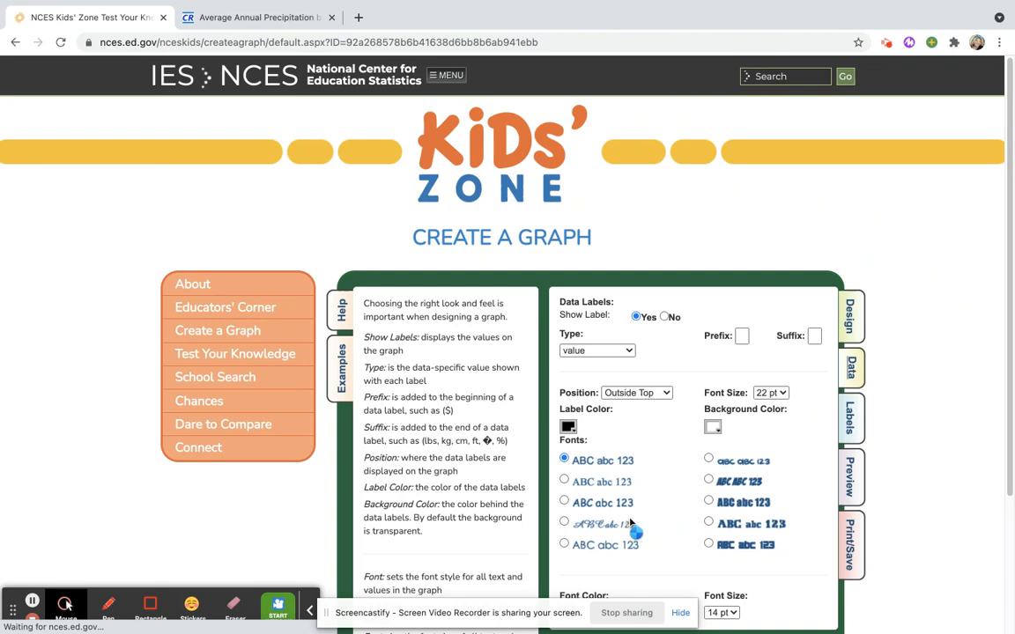
left_click(847, 477)
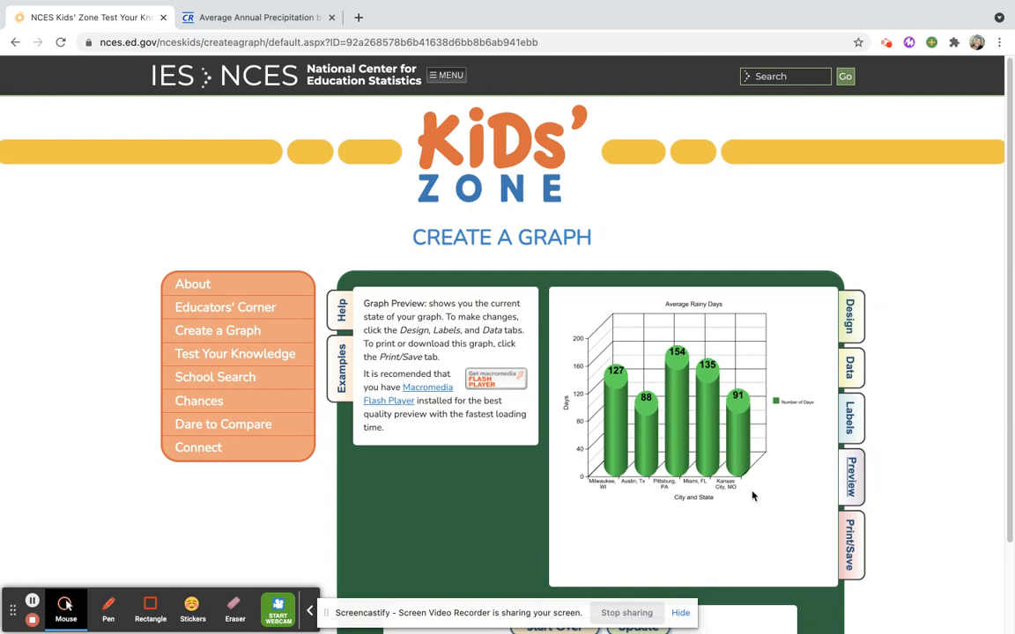
Email the saved graph to the suggested work email address.
left_click(853, 538)
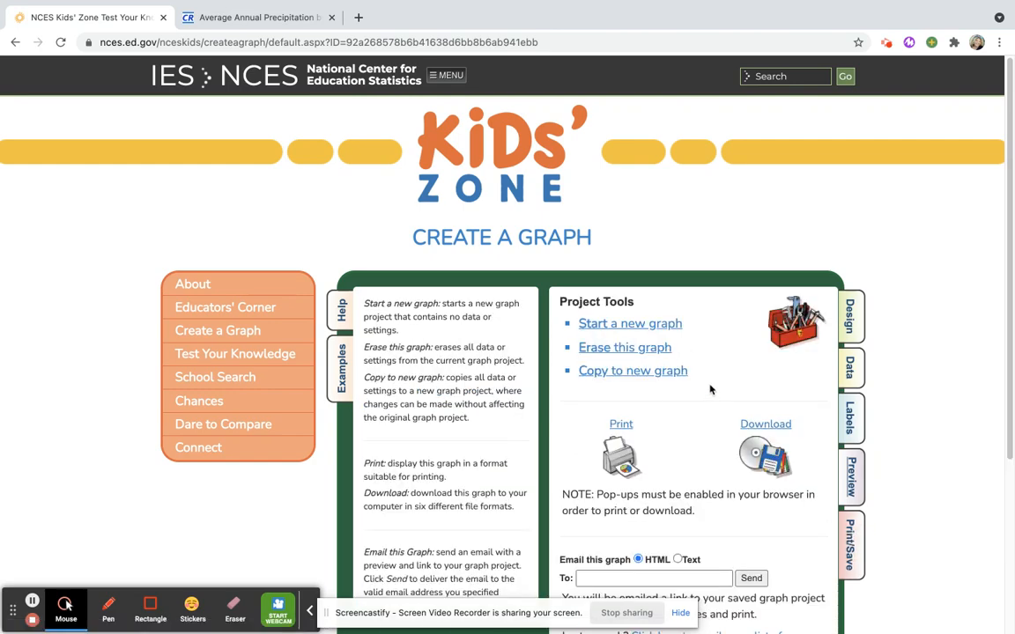
scroll(710, 389, "down", 3)
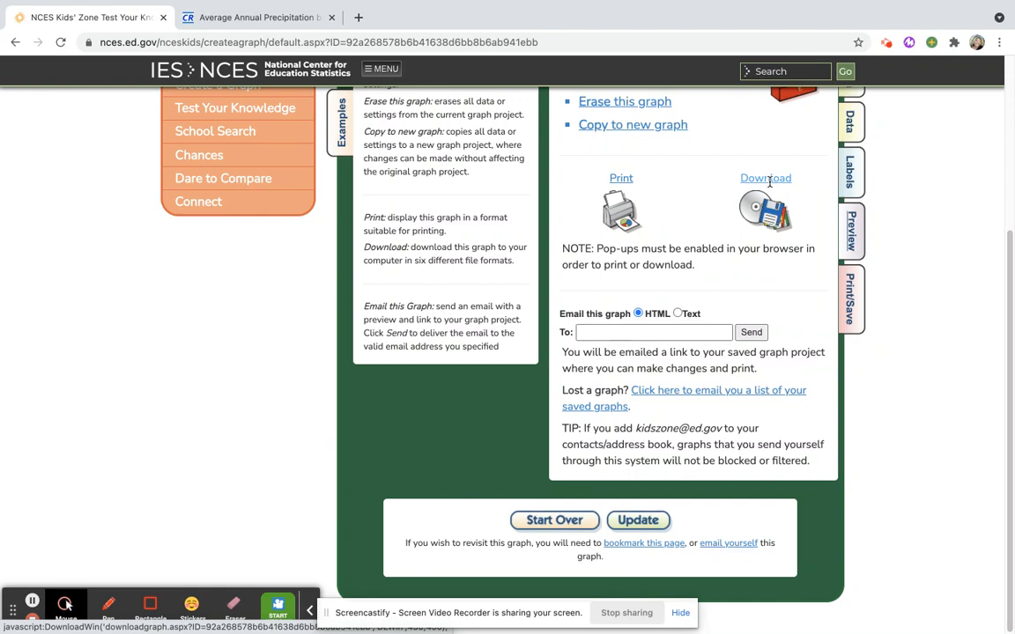
left_click(607, 333)
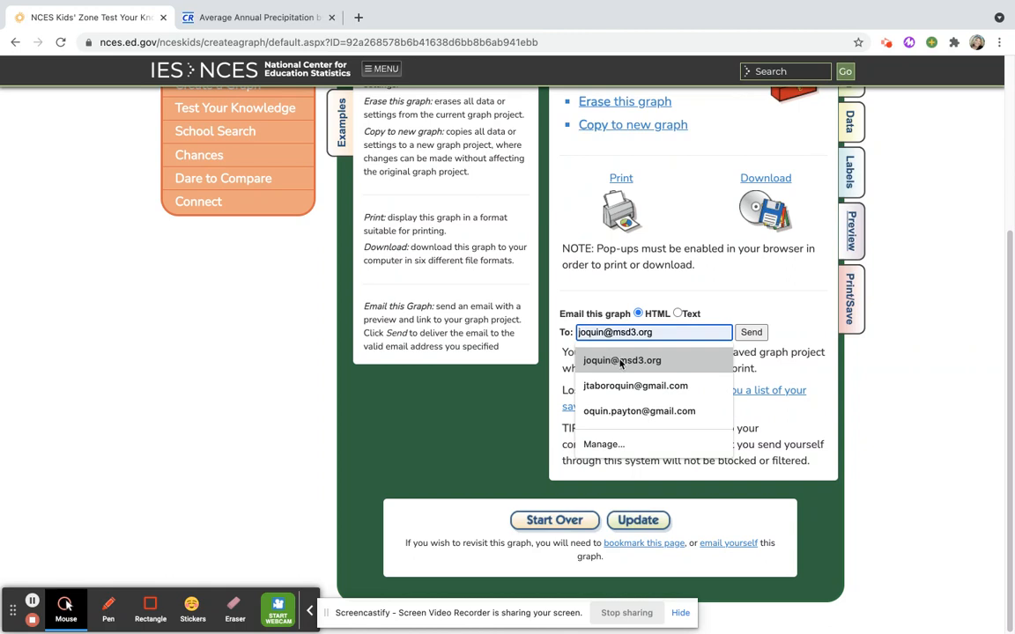
left_click(633, 362)
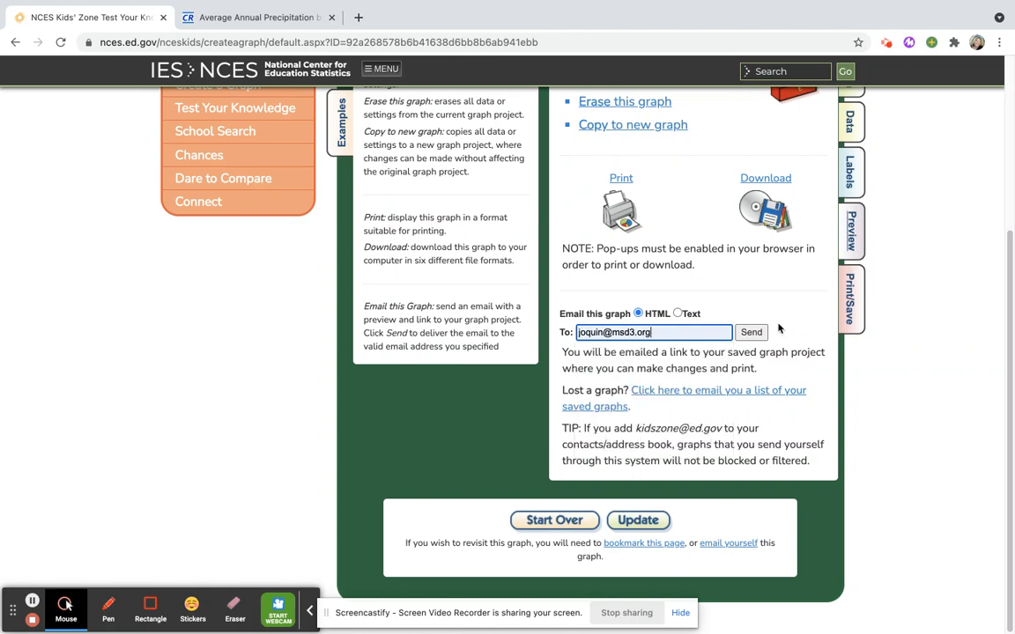
left_click(752, 332)
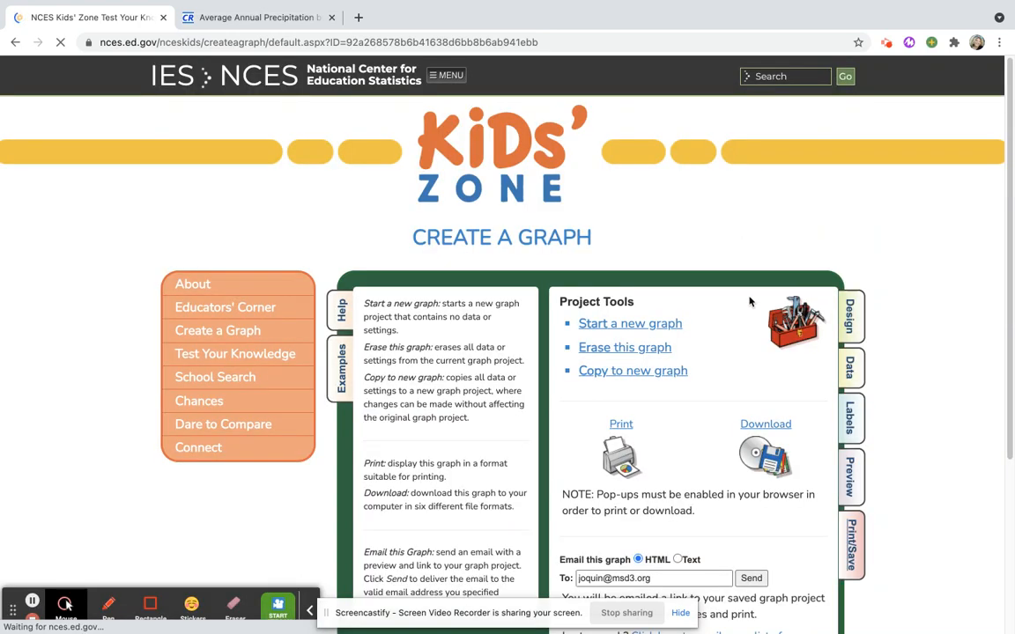
Download the graph in PDF format and view the opened graph.pdf in full screen.
left_click(765, 424)
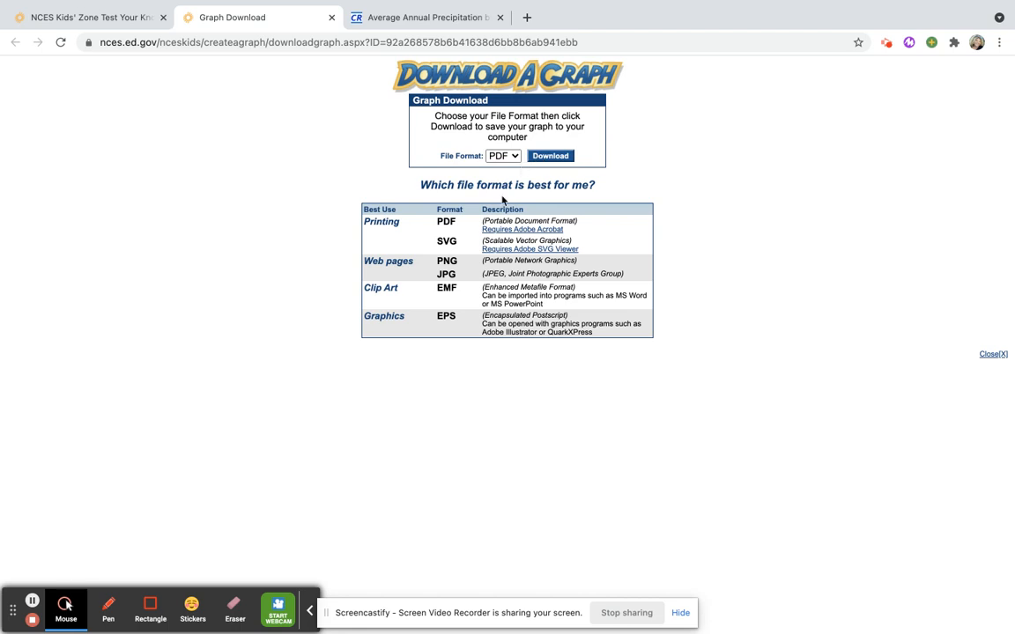
left_click(538, 161)
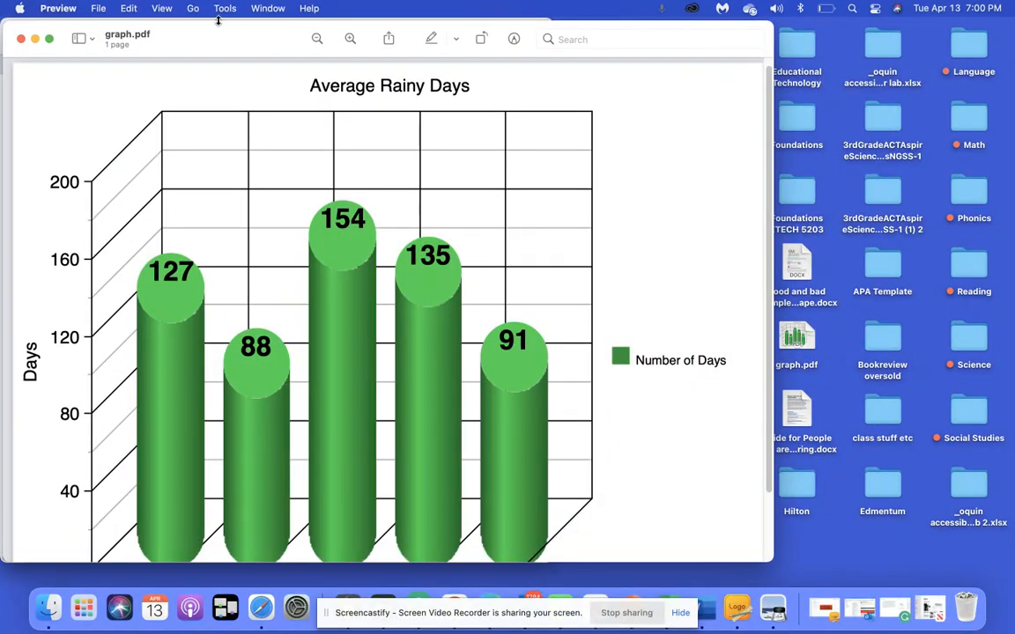
left_click(50, 39)
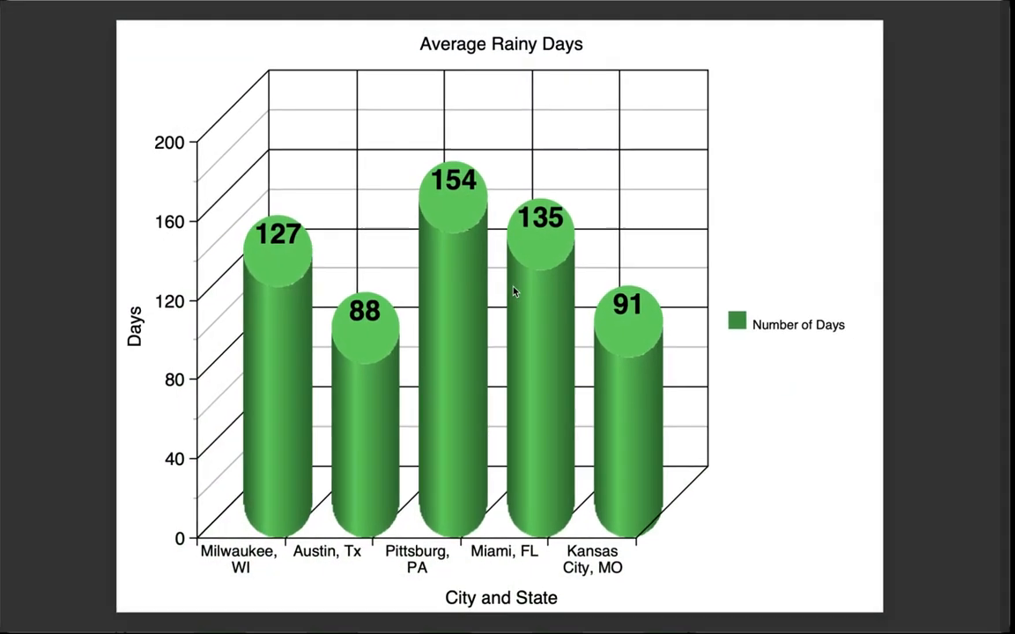